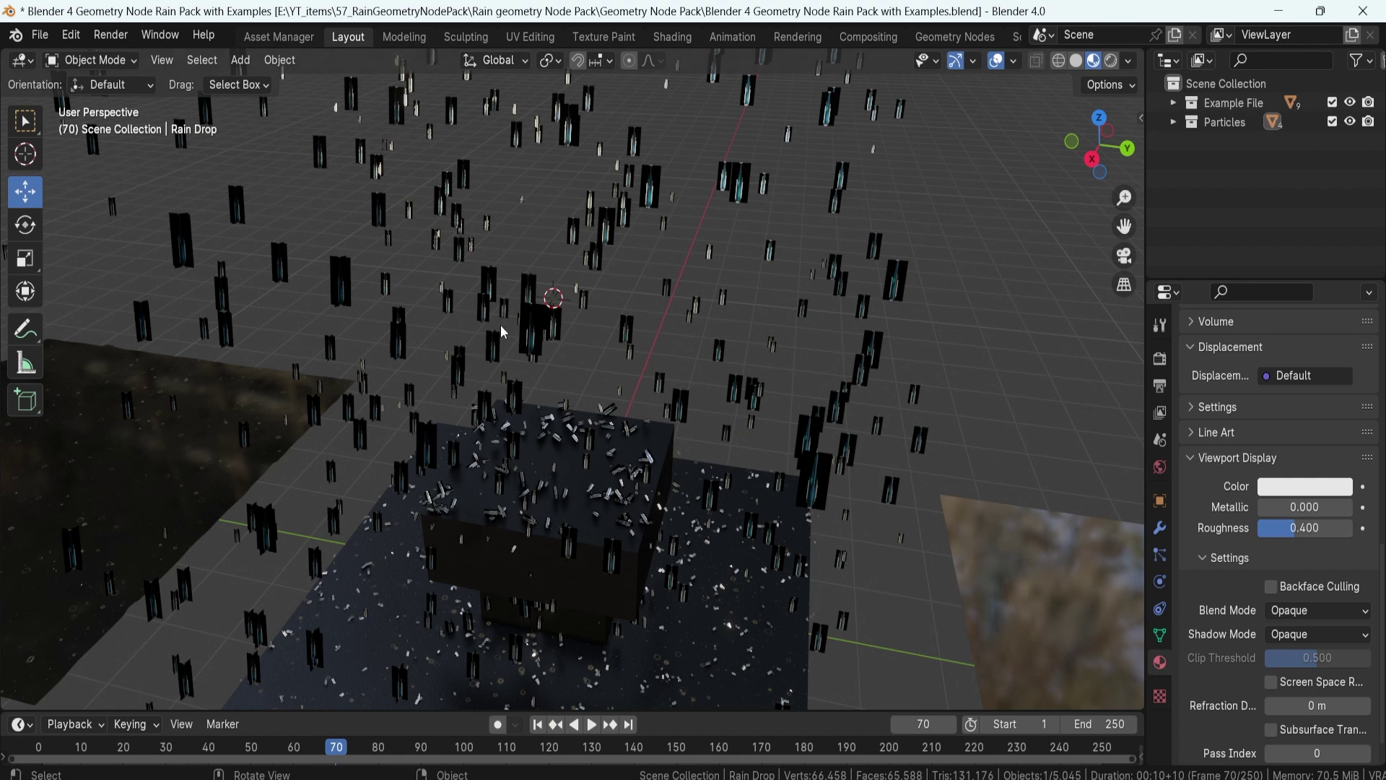
Select the Rain object, move the view closer to the drops, and switch to the Shading workspace
{"action": "left_click", "coordinate": [751, 184], "text": "shift"}
{"action": "middle_click_drag", "start_coordinate": [750, 184], "coordinate": [626, 459], "text": "shift"}
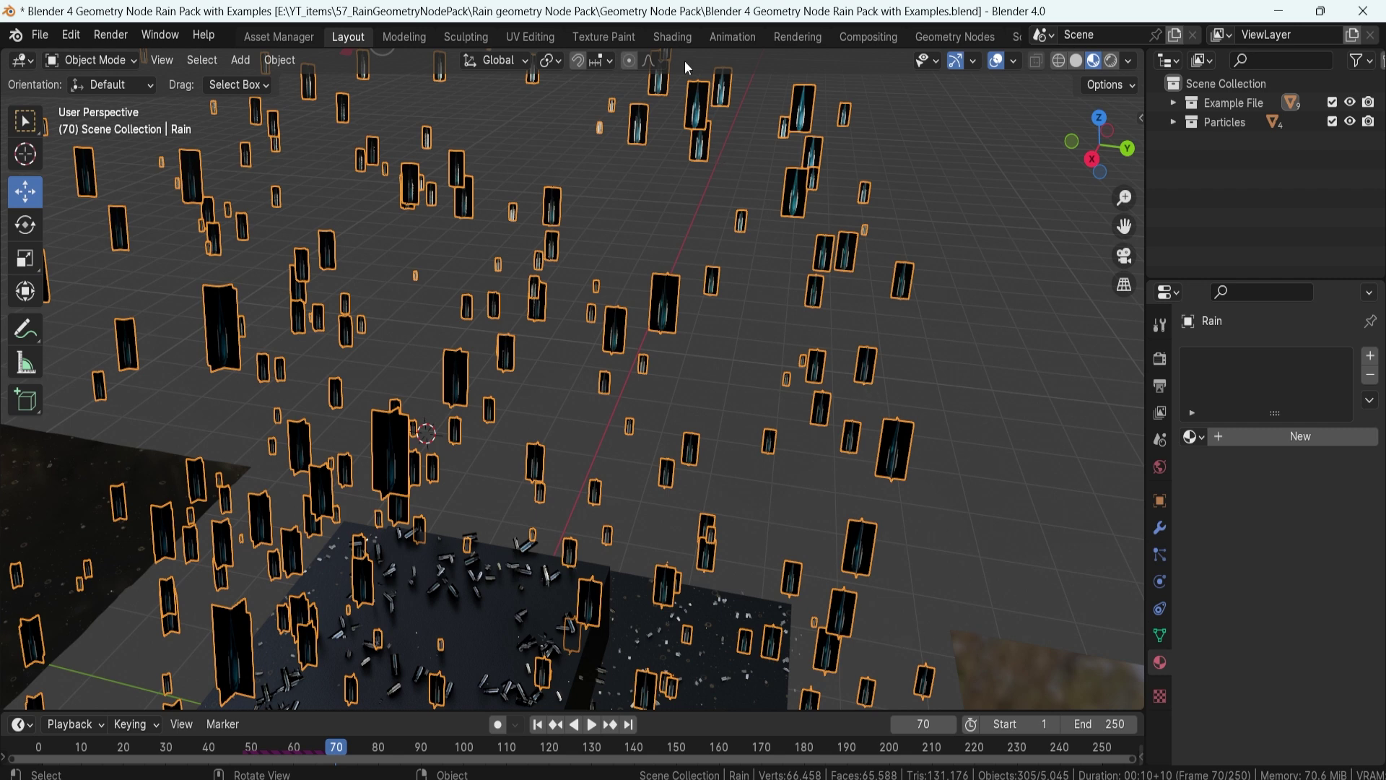
{"action": "left_click", "coordinate": [672, 38]}
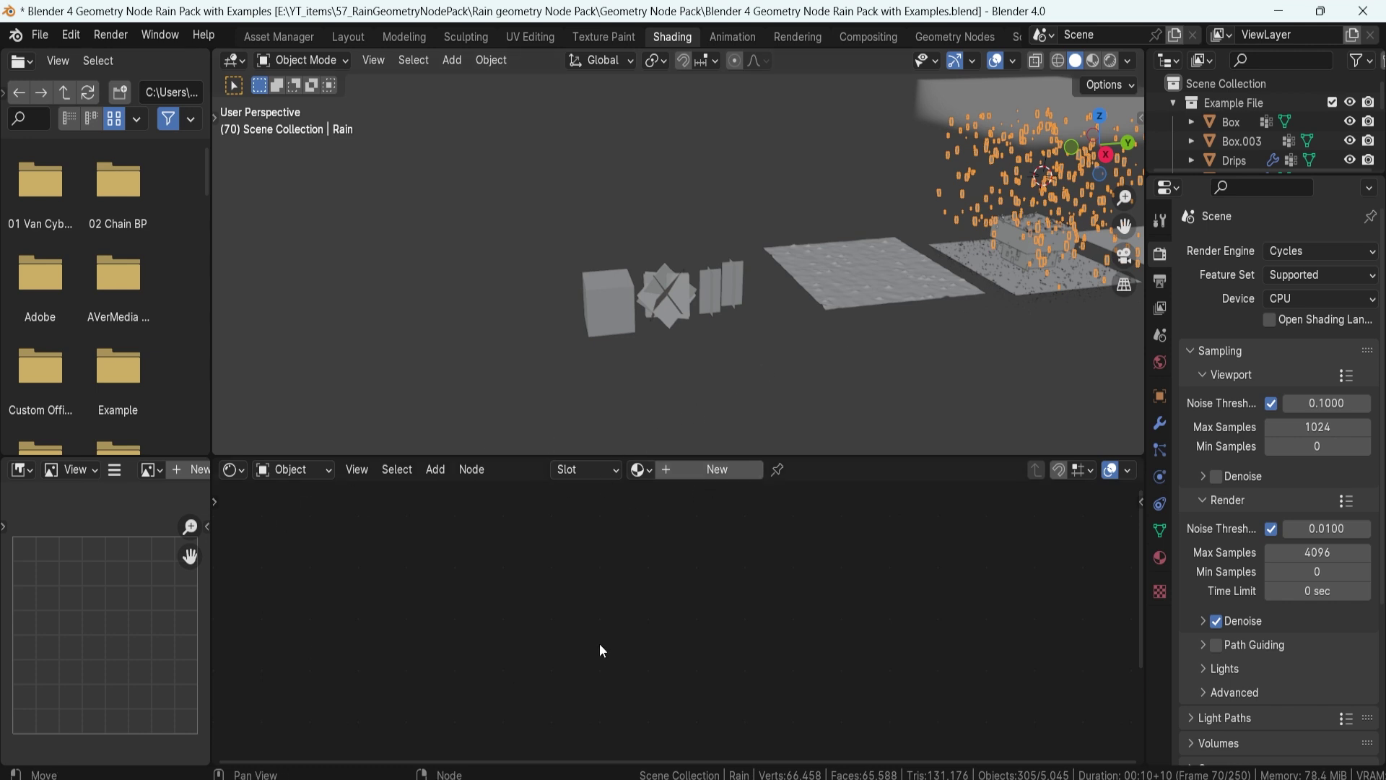
Keep the node editor's shader type as Object and check the existing materials list
{"action": "left_click", "coordinate": [284, 470]}
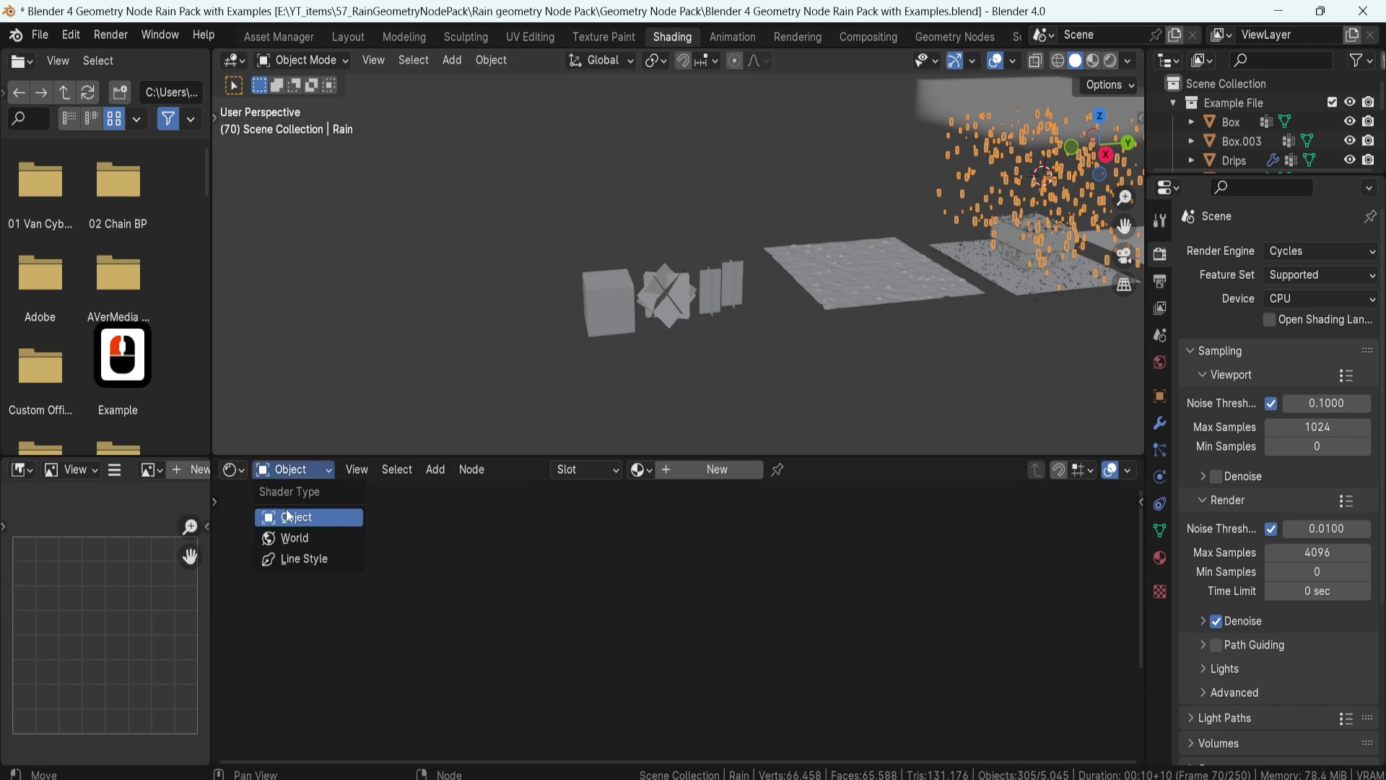
{"action": "left_click", "coordinate": [288, 521]}
{"action": "left_click", "coordinate": [639, 472]}
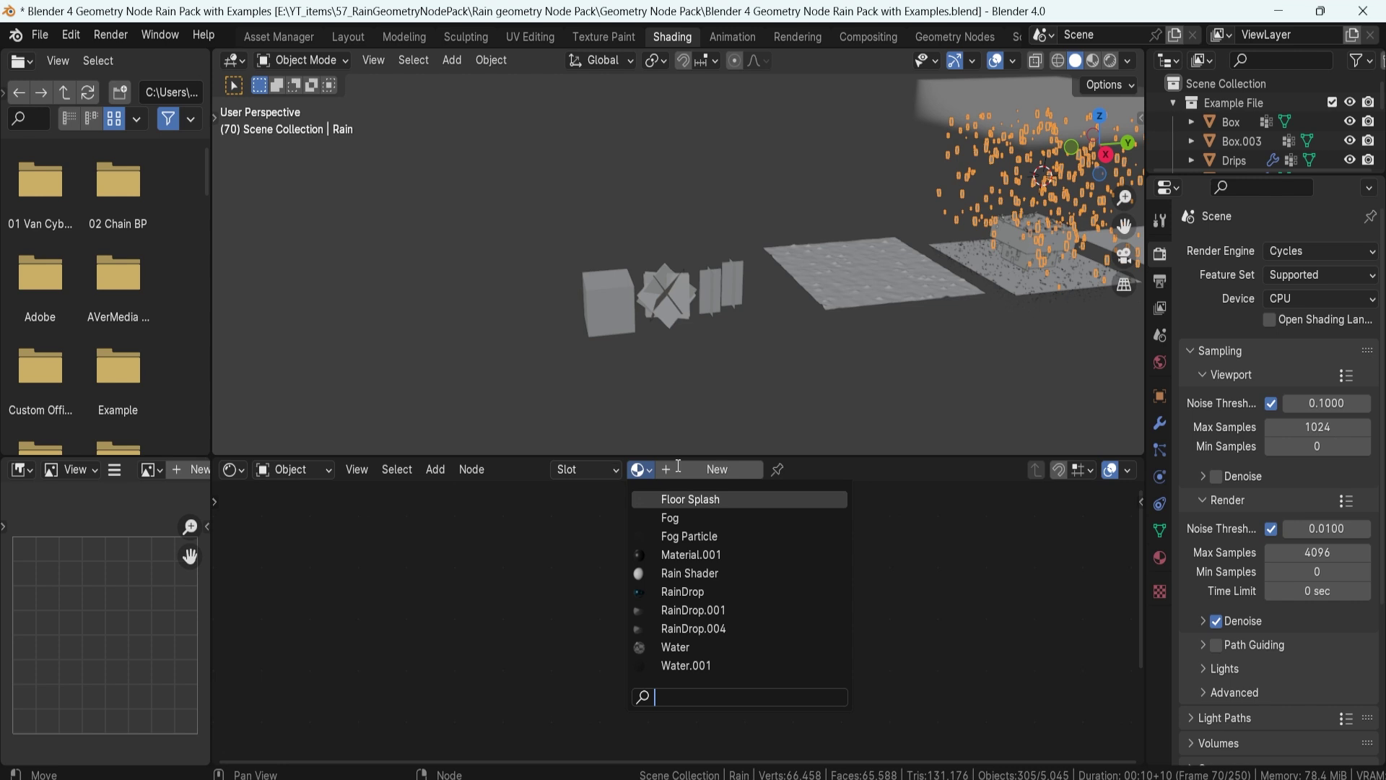
{"action": "left_click", "coordinate": [1155, 563]}
Show the Rain object's material properties and switch the viewport to Material Preview shading
{"action": "left_click", "coordinate": [1157, 561]}
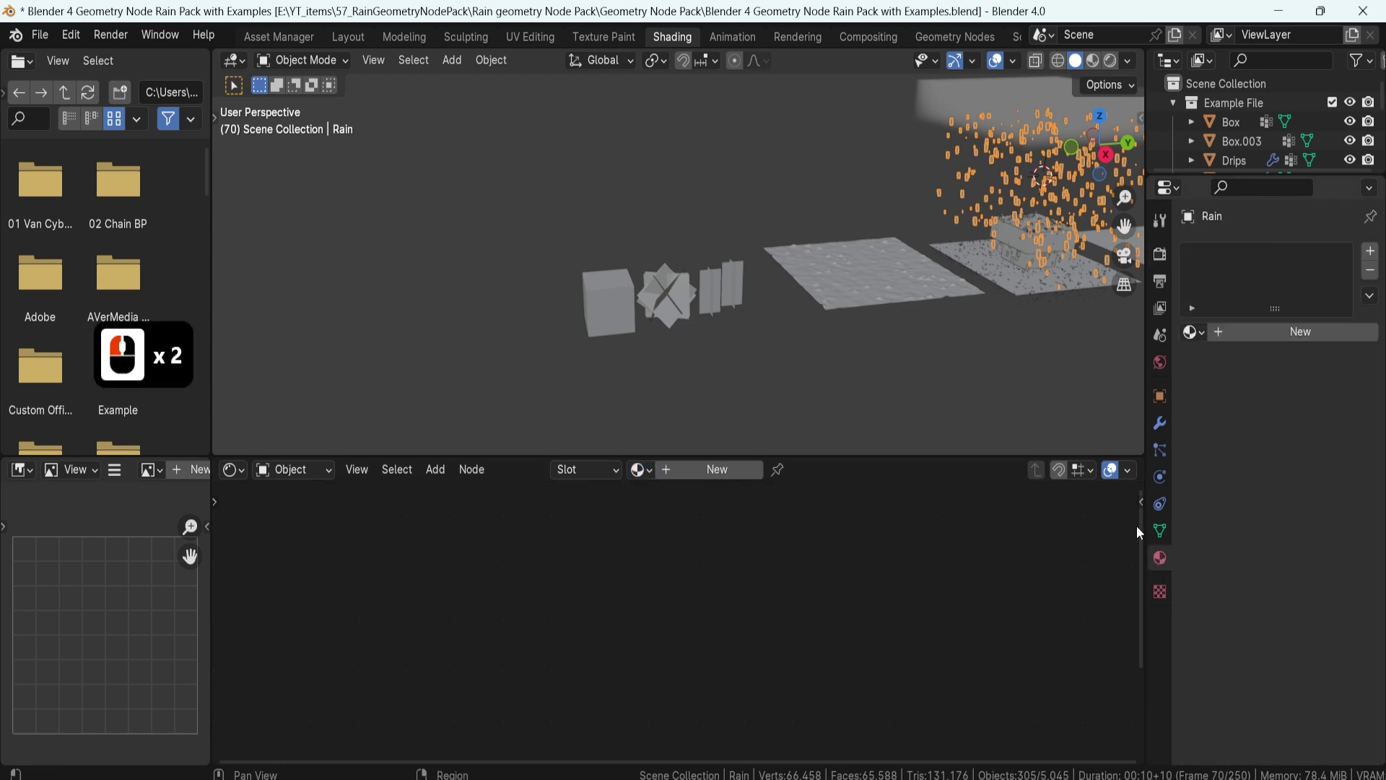
{"action": "middle_click_drag", "start_coordinate": [724, 284], "coordinate": [777, 243], "text": "shift"}
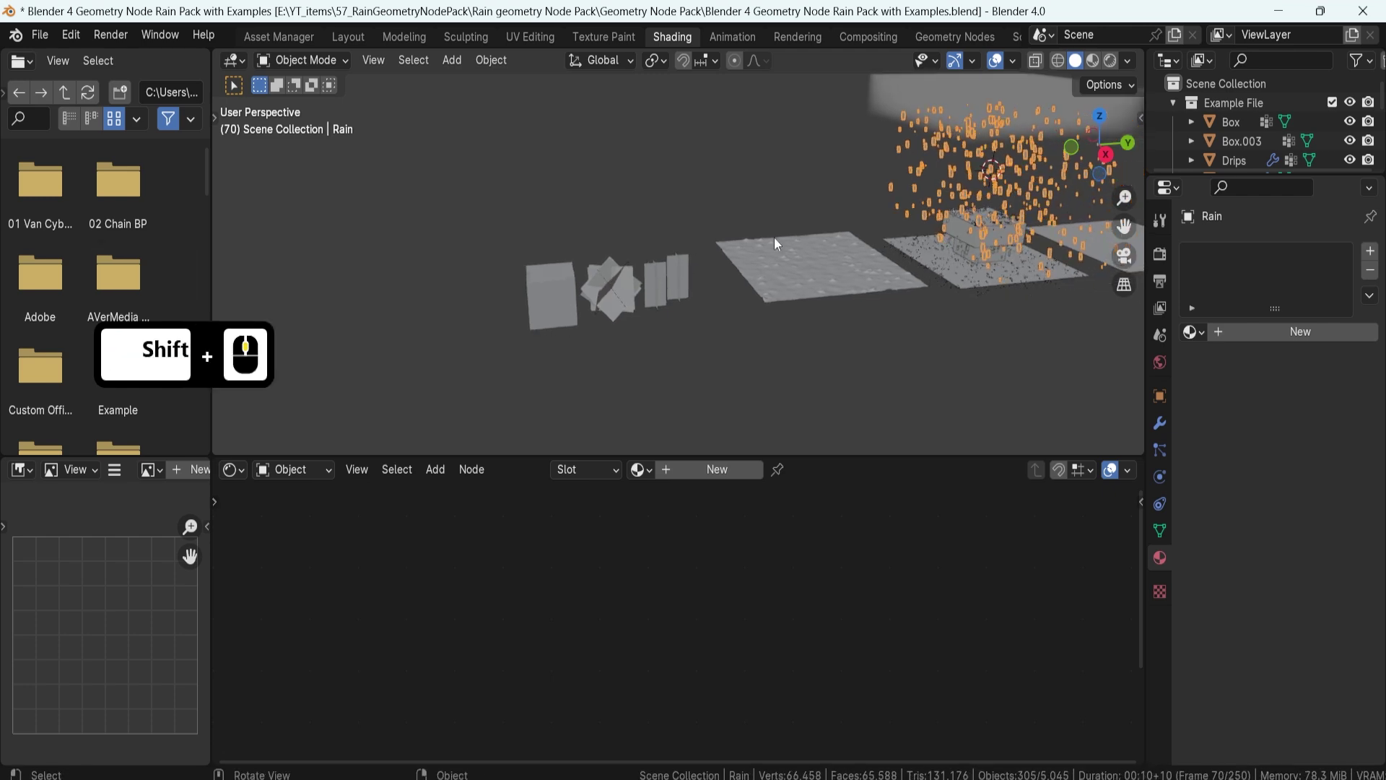
{"action": "left_click", "coordinate": [1088, 62]}
Zoom and orbit to the crossed-plane drop and select the Rain Drop object
{"action": "scroll", "coordinate": [704, 351], "scroll_direction": "up", "scroll_amount": 5}
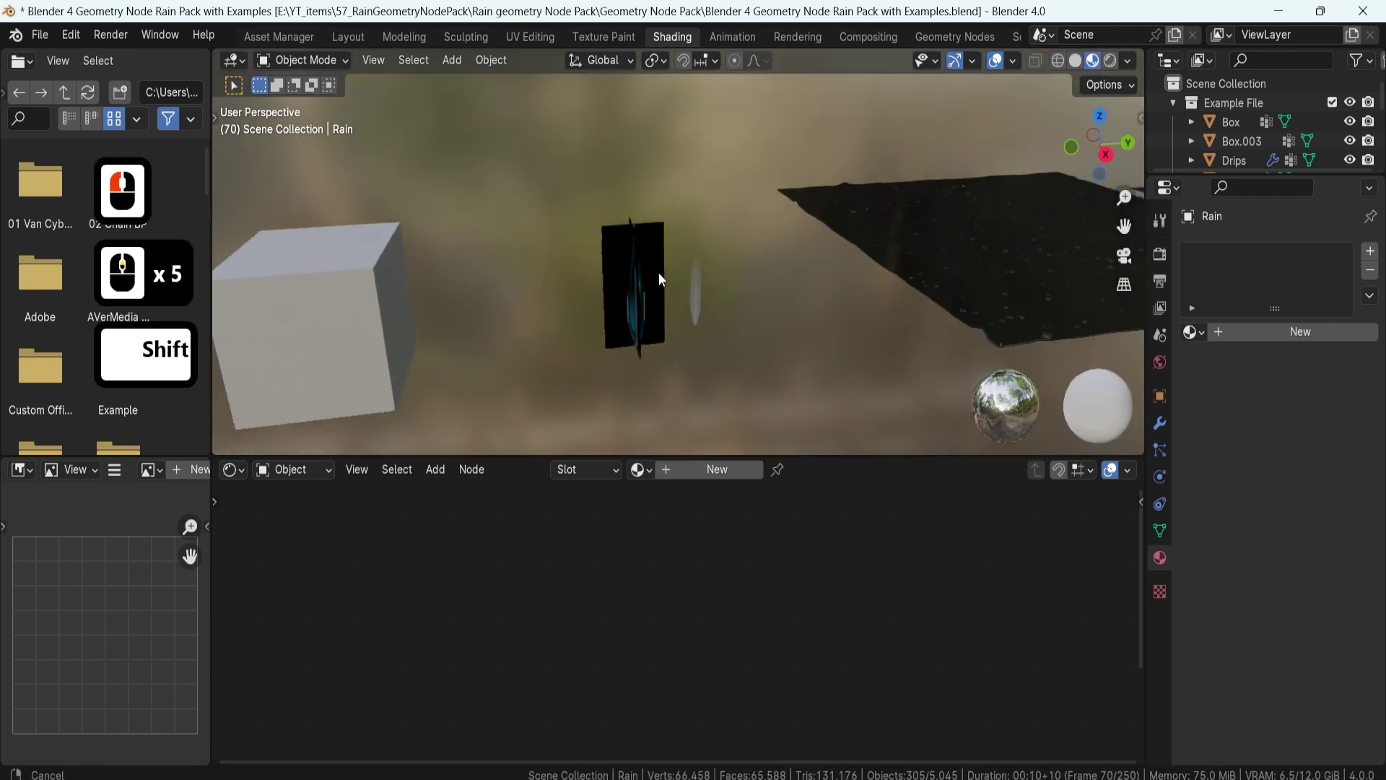
{"action": "scroll", "coordinate": [660, 260], "scroll_direction": "up", "scroll_amount": 2}
{"action": "mouse_move", "coordinate": [662, 252]}
{"action": "middle_mouse_down", "text": "shift"}
{"action": "mouse_move", "coordinate": [711, 253]}
{"action": "mouse_move", "coordinate": [670, 231]}
{"action": "middle_mouse_up", "text": "shift"}
{"action": "left_click", "coordinate": [693, 274]}
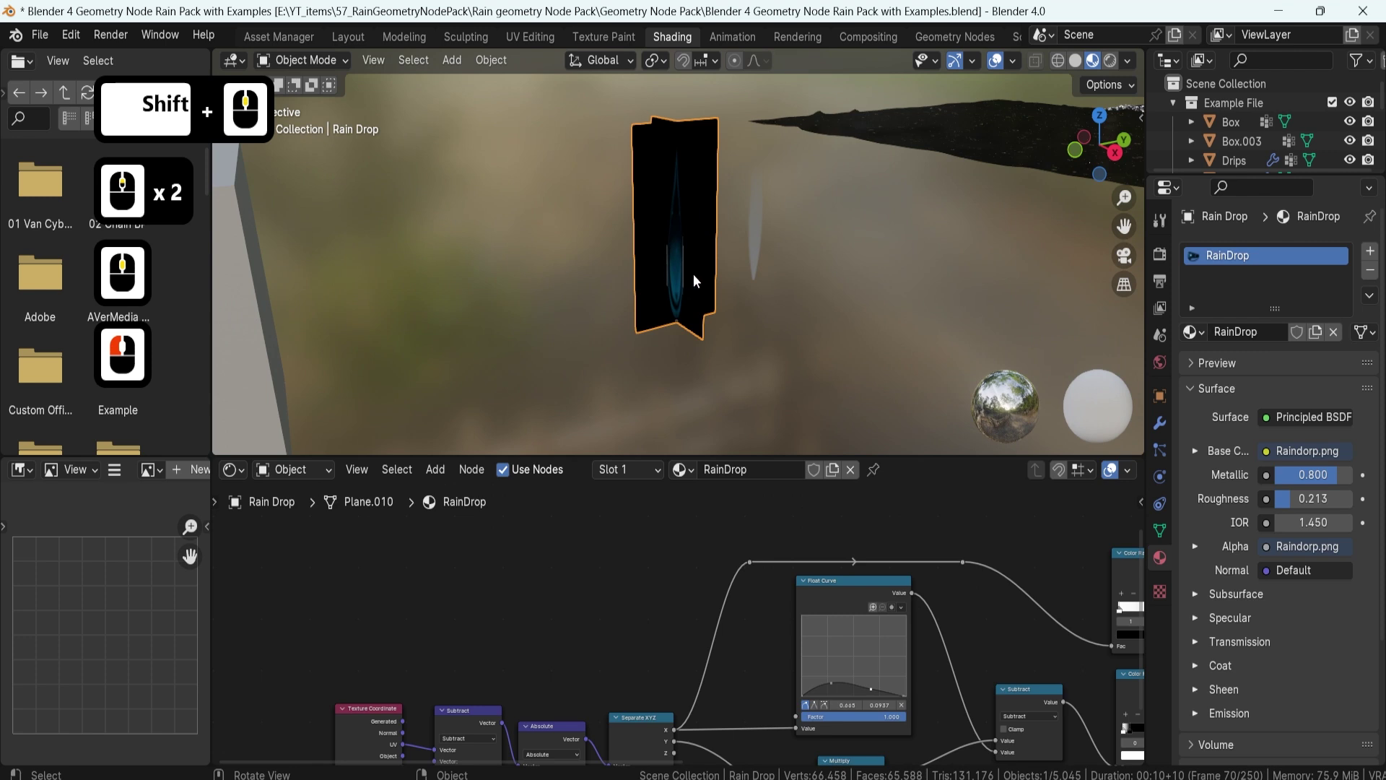
Bring the RainDrop node tree into view and select the Raindorp.png Image Texture node
{"action": "scroll", "coordinate": [631, 587], "scroll_direction": "down", "scroll_amount": 7}
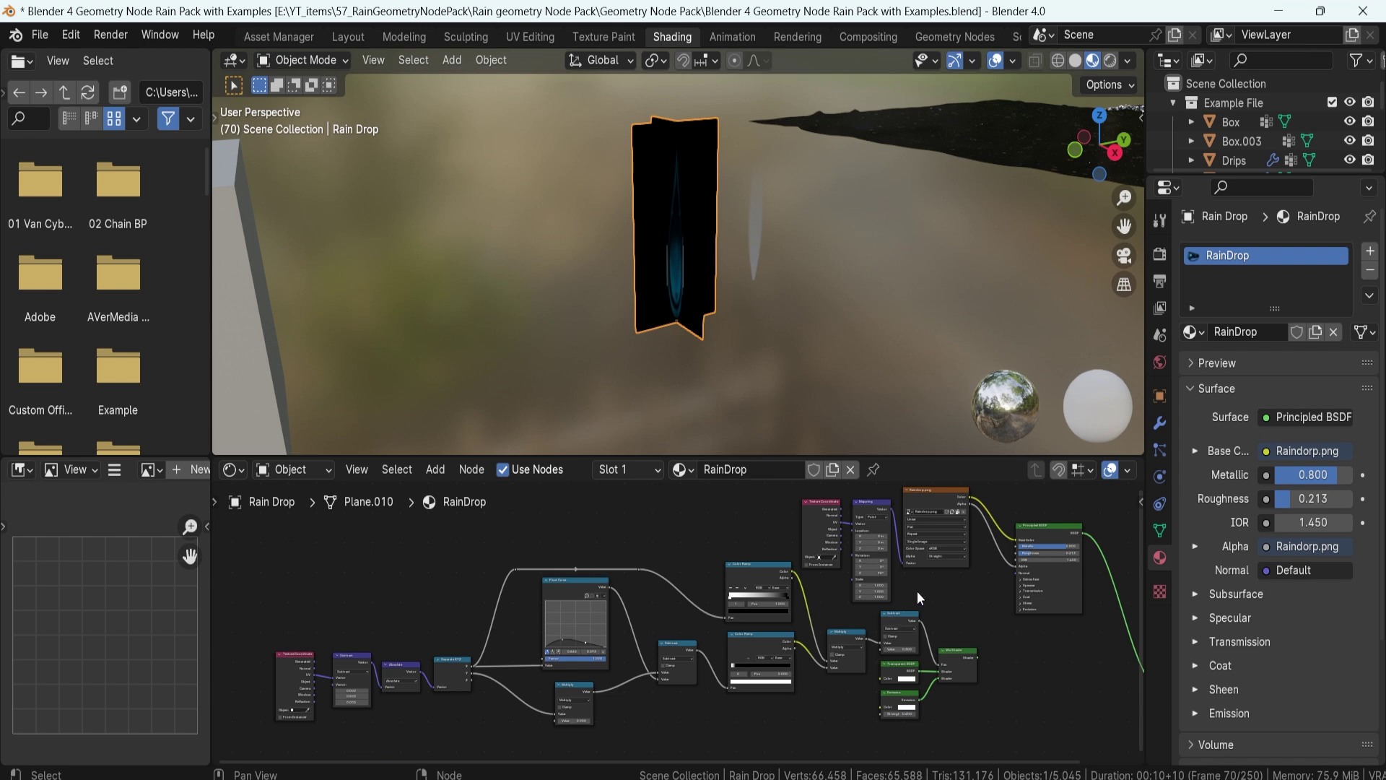
{"action": "scroll", "coordinate": [917, 590], "scroll_direction": "up", "scroll_amount": 5}
{"action": "middle_click_drag", "start_coordinate": [916, 590], "coordinate": [662, 603], "text": "shift"}
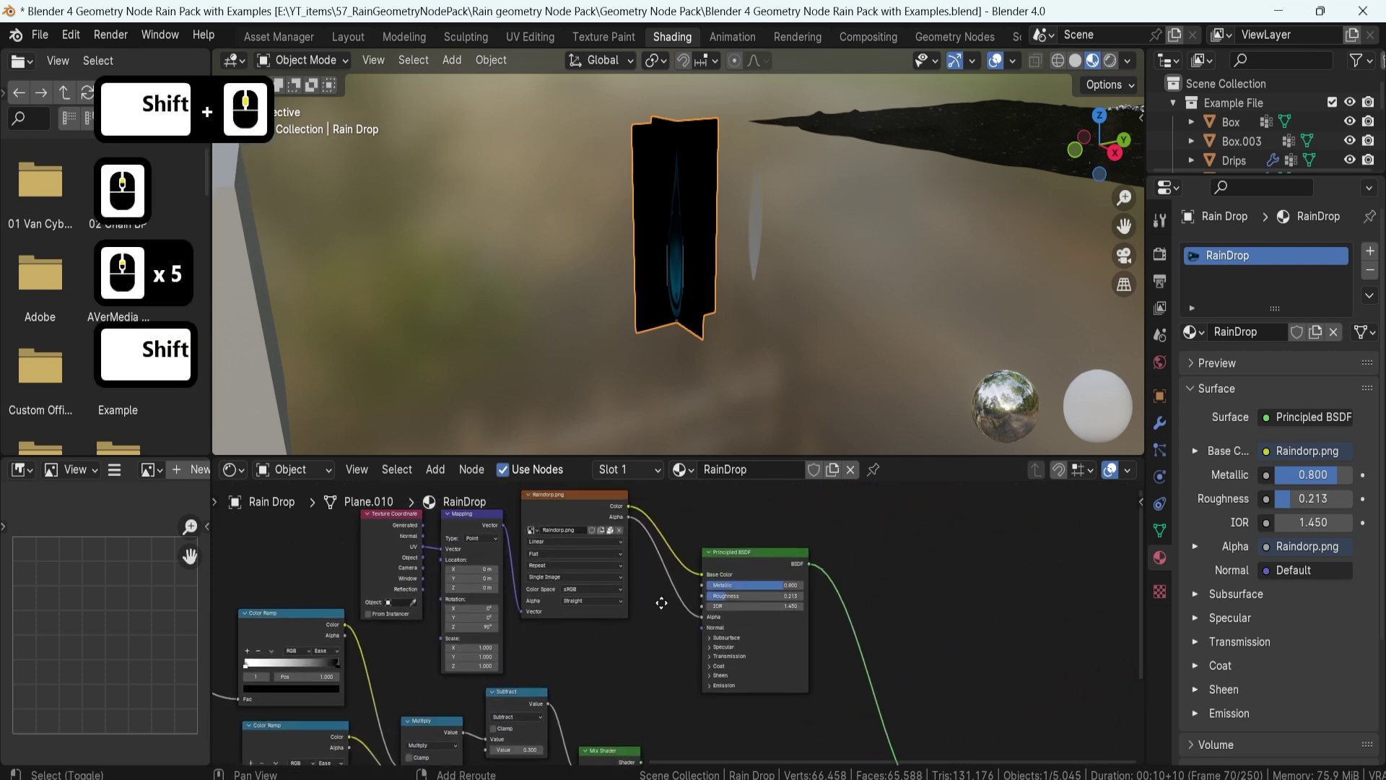
{"action": "left_click", "coordinate": [534, 529]}
{"action": "scroll", "coordinate": [507, 542], "scroll_direction": "up", "scroll_amount": 3}
{"action": "middle_click_drag", "start_coordinate": [507, 542], "coordinate": [584, 571], "text": "shift"}
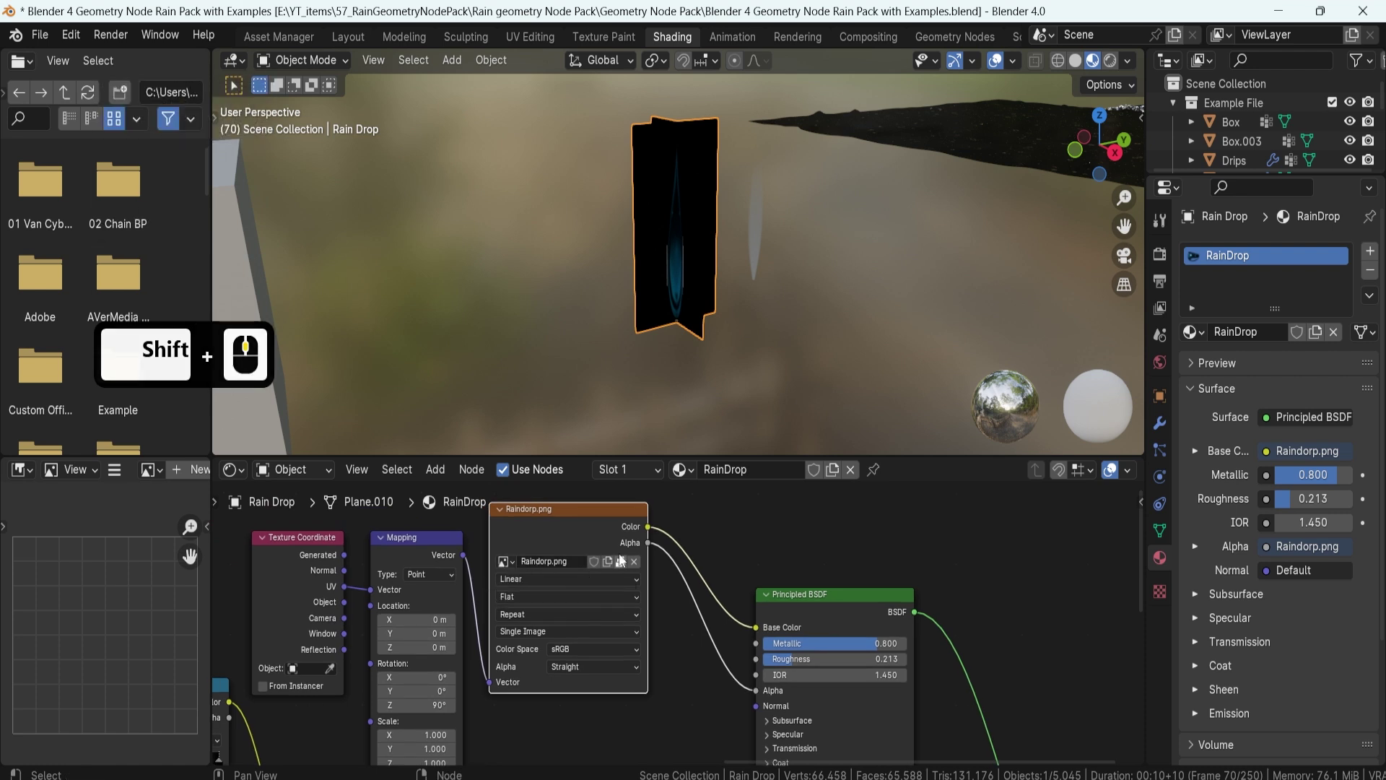
Select the Principled BSDF node and center it in the node editor
{"action": "left_click", "coordinate": [642, 530]}
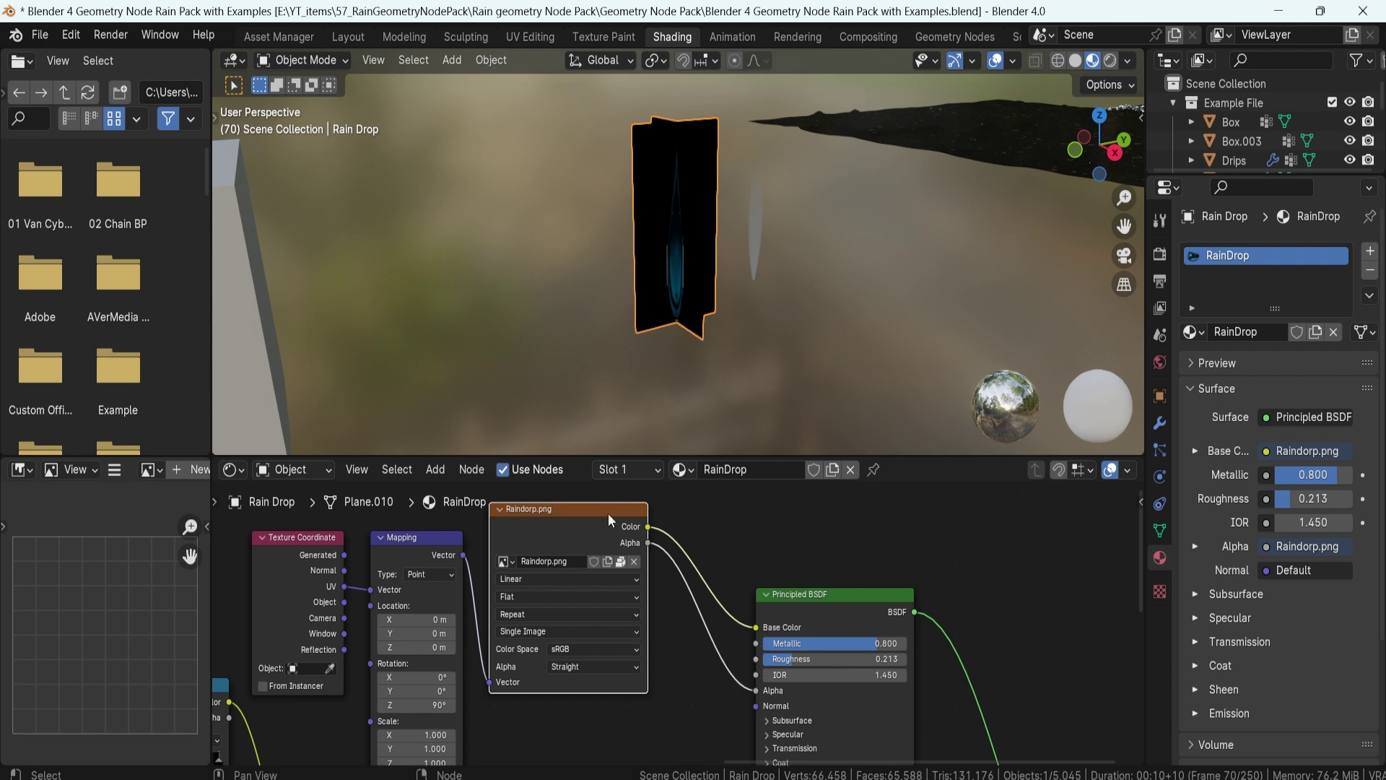
{"action": "middle_click_drag", "start_coordinate": [727, 644], "coordinate": [682, 619], "text": "shift"}
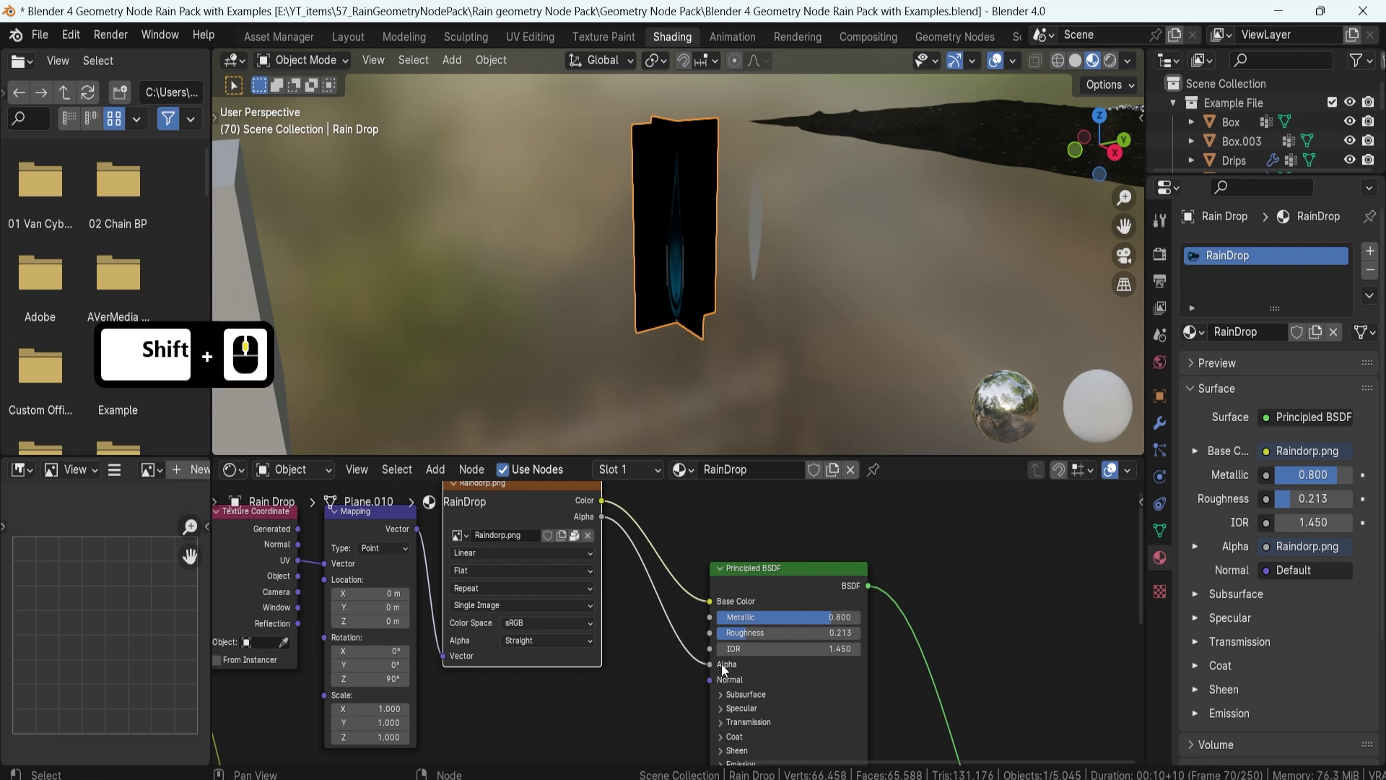
{"action": "left_click", "coordinate": [785, 571]}
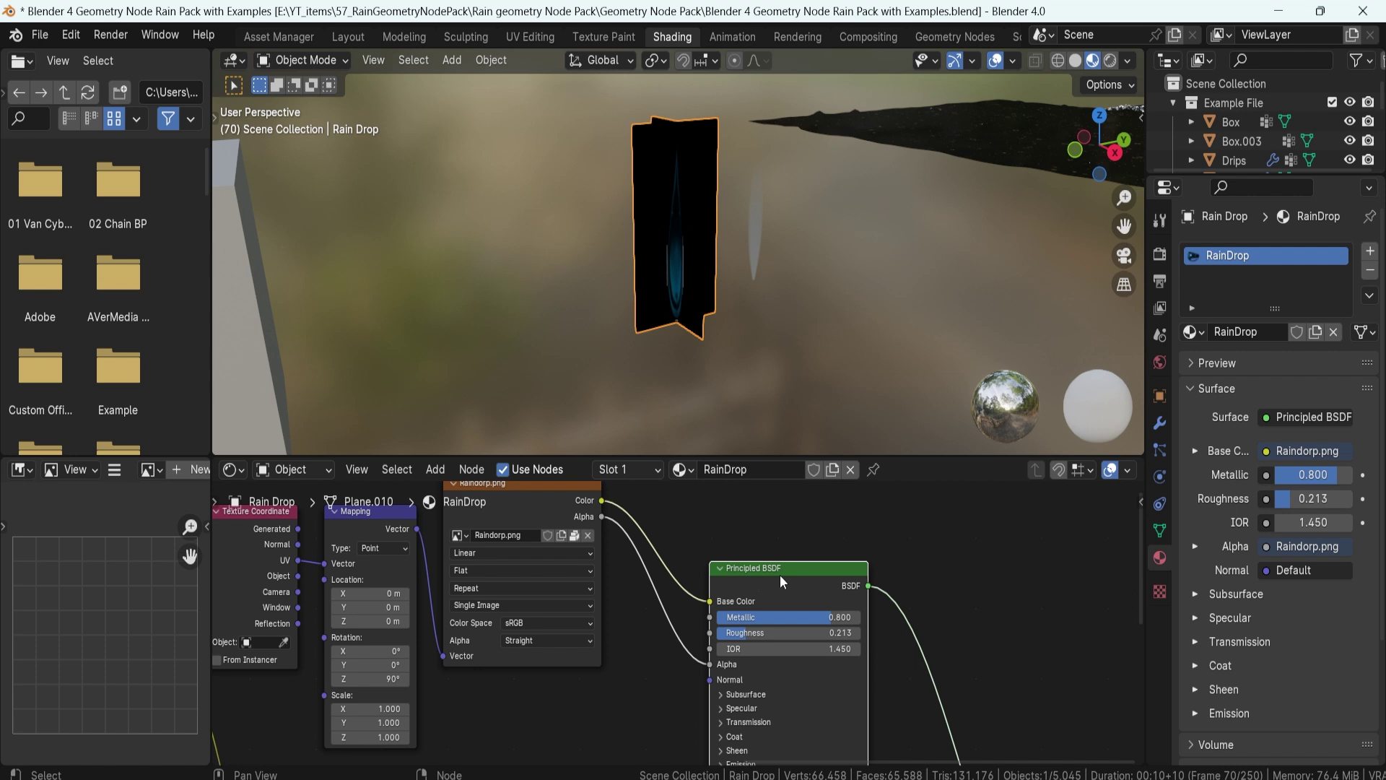
{"action": "middle_click_drag", "start_coordinate": [795, 570], "coordinate": [733, 541], "text": "shift"}
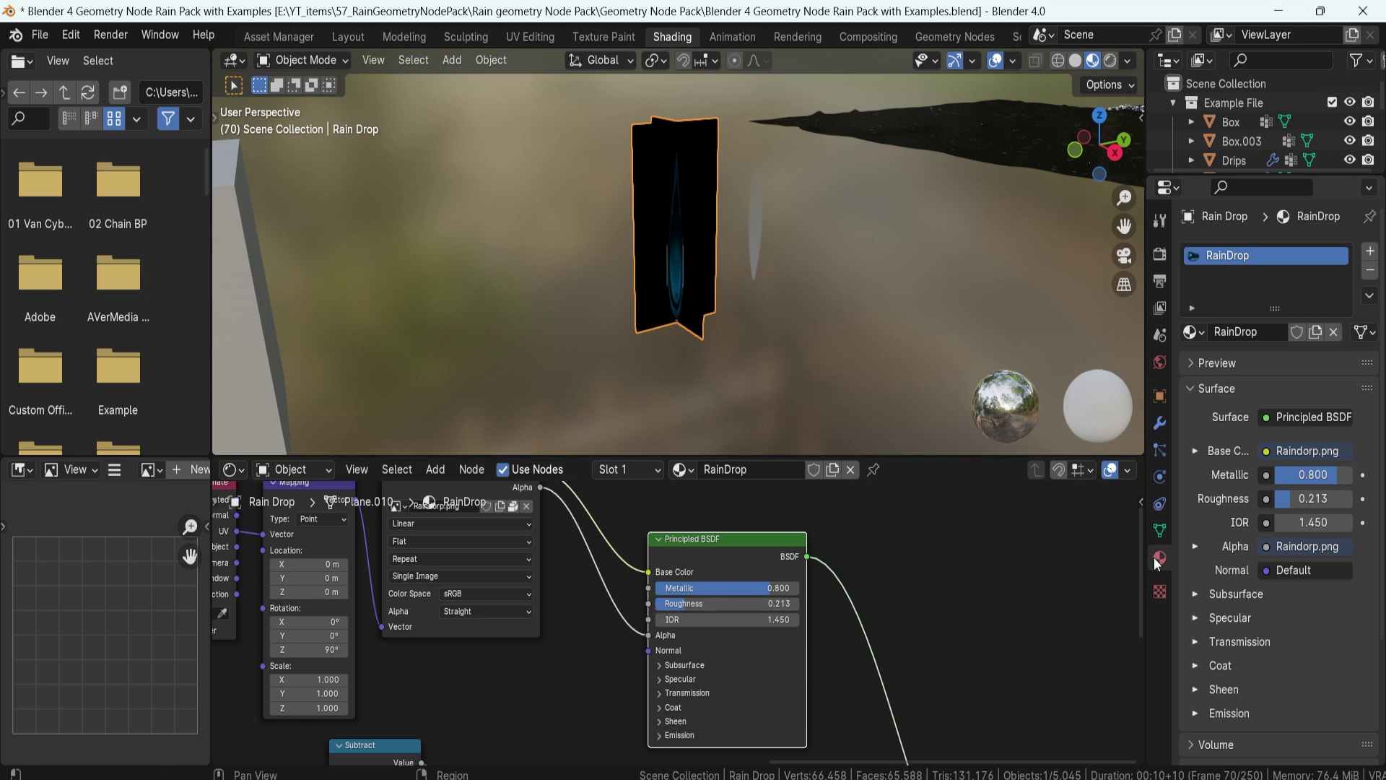
{"action": "left_click", "coordinate": [1197, 536]}
{"action": "left_click", "coordinate": [1292, 418]}
{"action": "middle_click_drag", "start_coordinate": [631, 567], "coordinate": [695, 617], "text": "shift"}
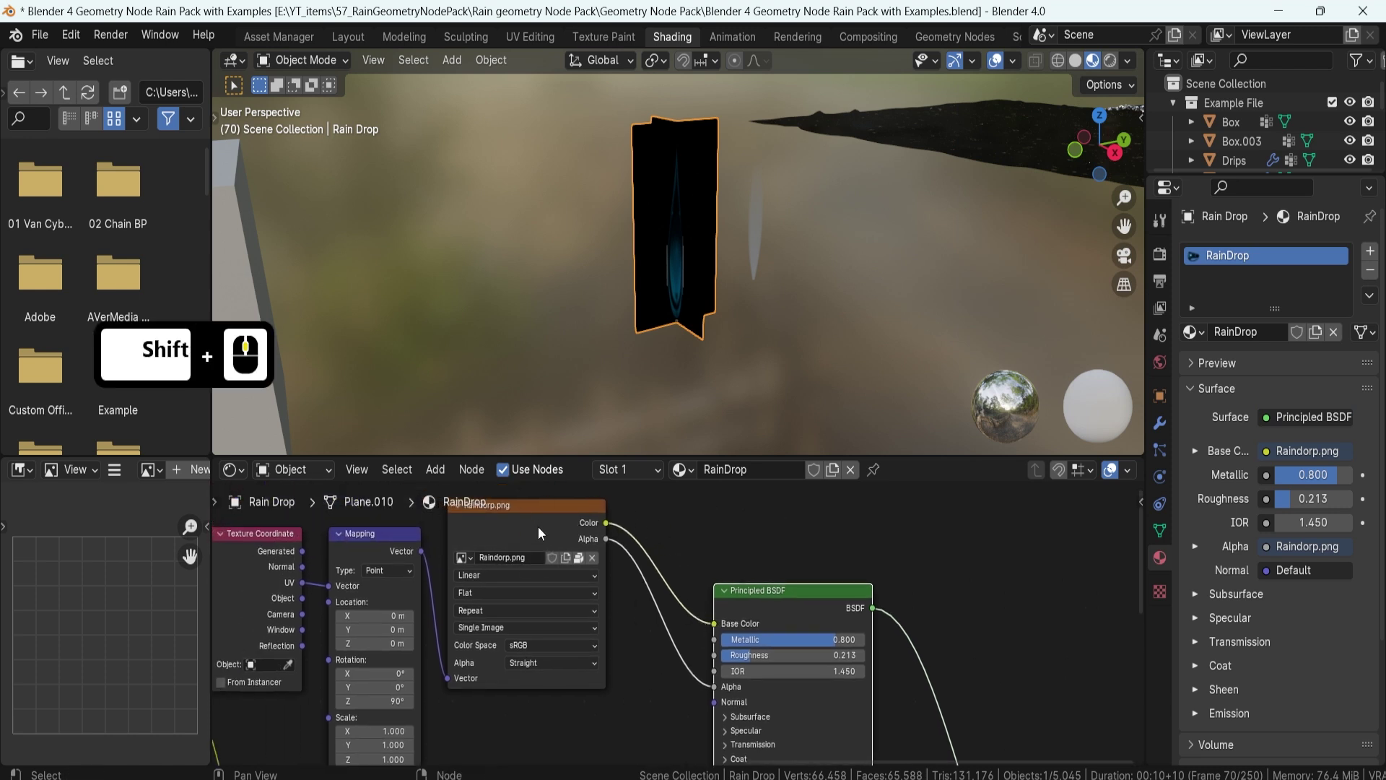
{"action": "middle_click_drag", "start_coordinate": [665, 573], "coordinate": [700, 572], "text": "shift"}
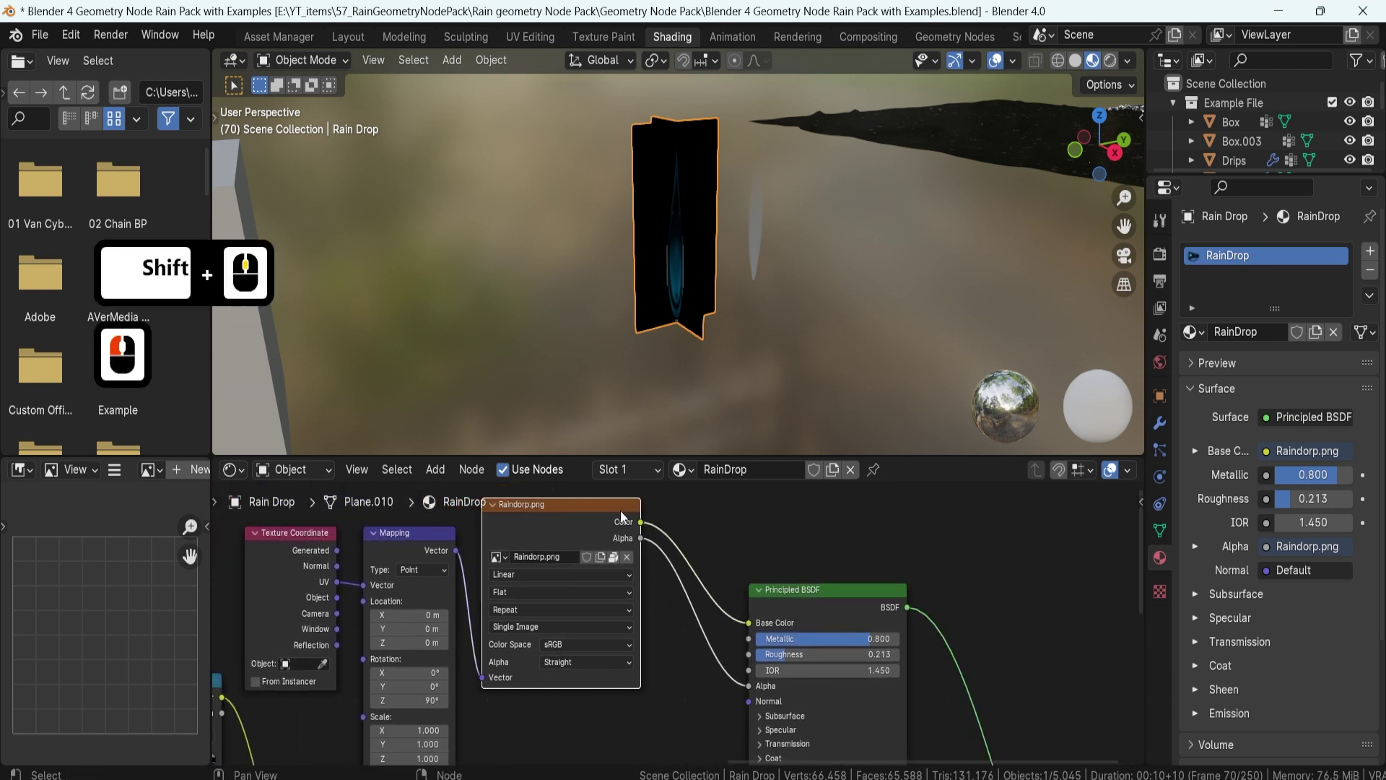
{"action": "left_click", "coordinate": [629, 514]}
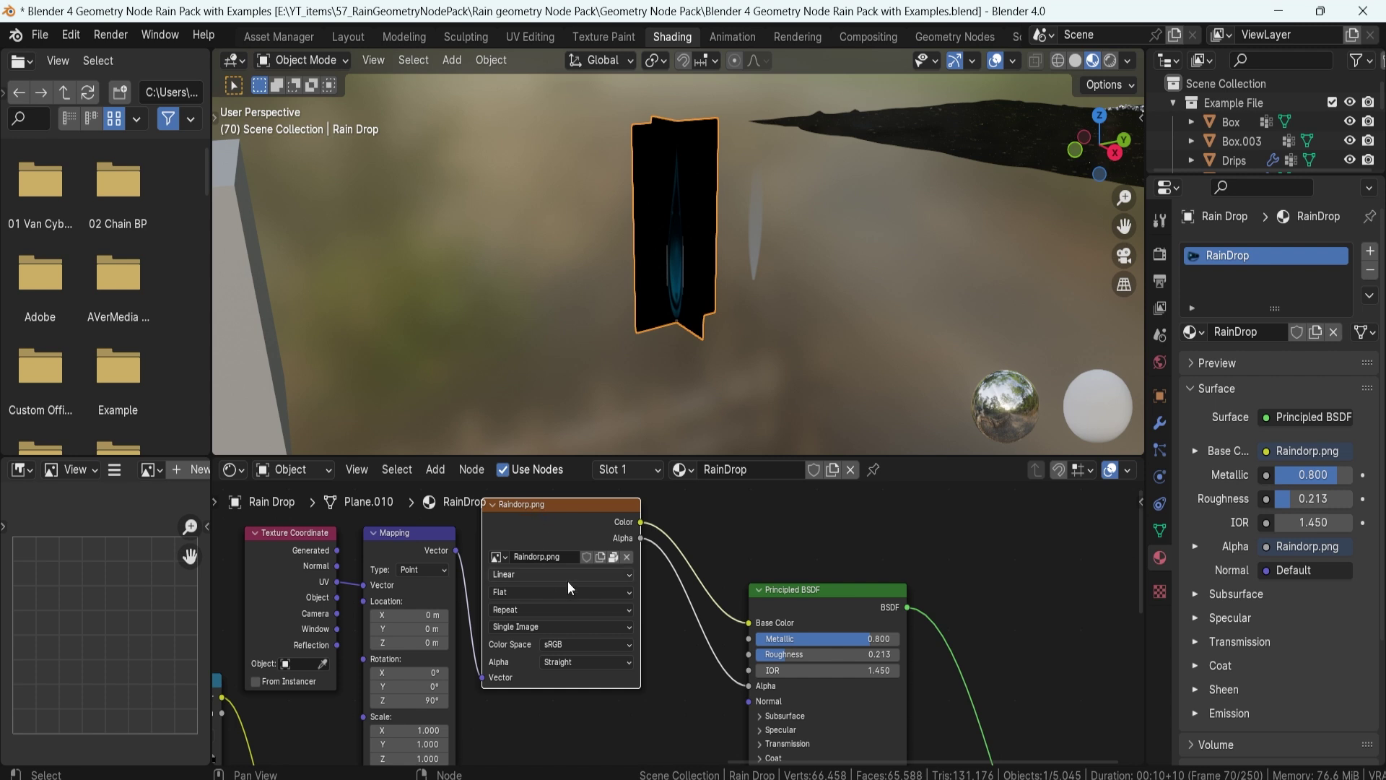
{"action": "middle_click_drag", "start_coordinate": [532, 508], "coordinate": [573, 517]}
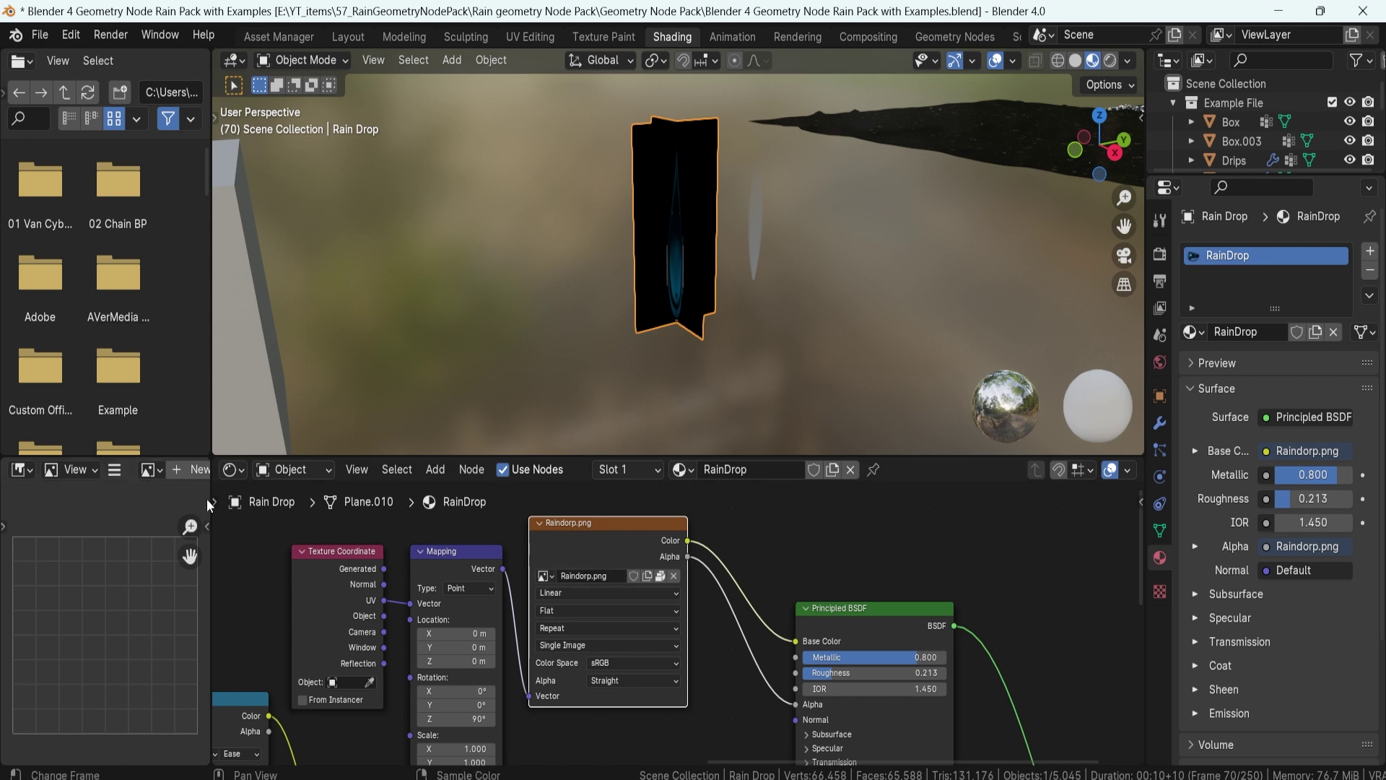
Widen the image viewer, display Raindorp.png, and zoom in to inspect its transparent background
{"action": "left_click_drag", "start_coordinate": [211, 501], "coordinate": [264, 502]}
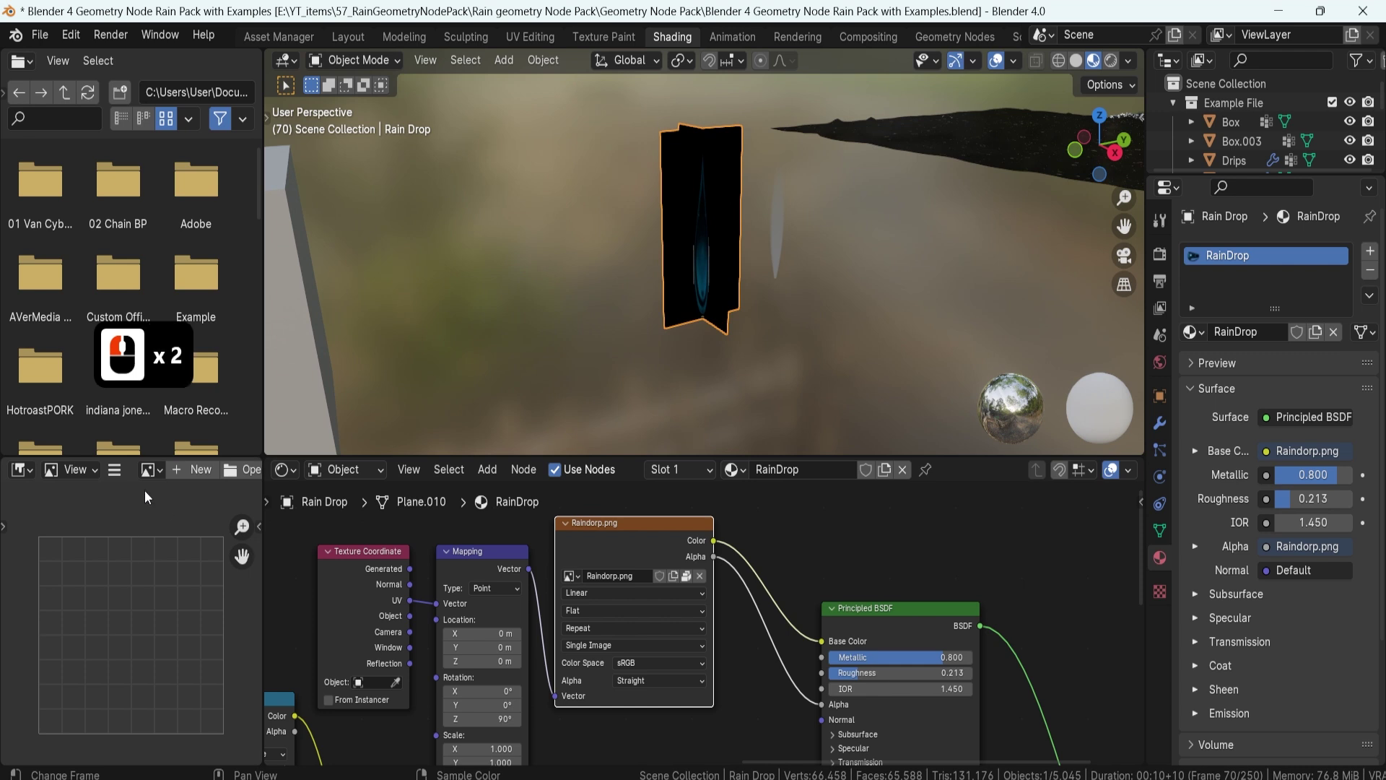
{"action": "left_click", "coordinate": [149, 469]}
{"action": "left_click", "coordinate": [164, 500]}
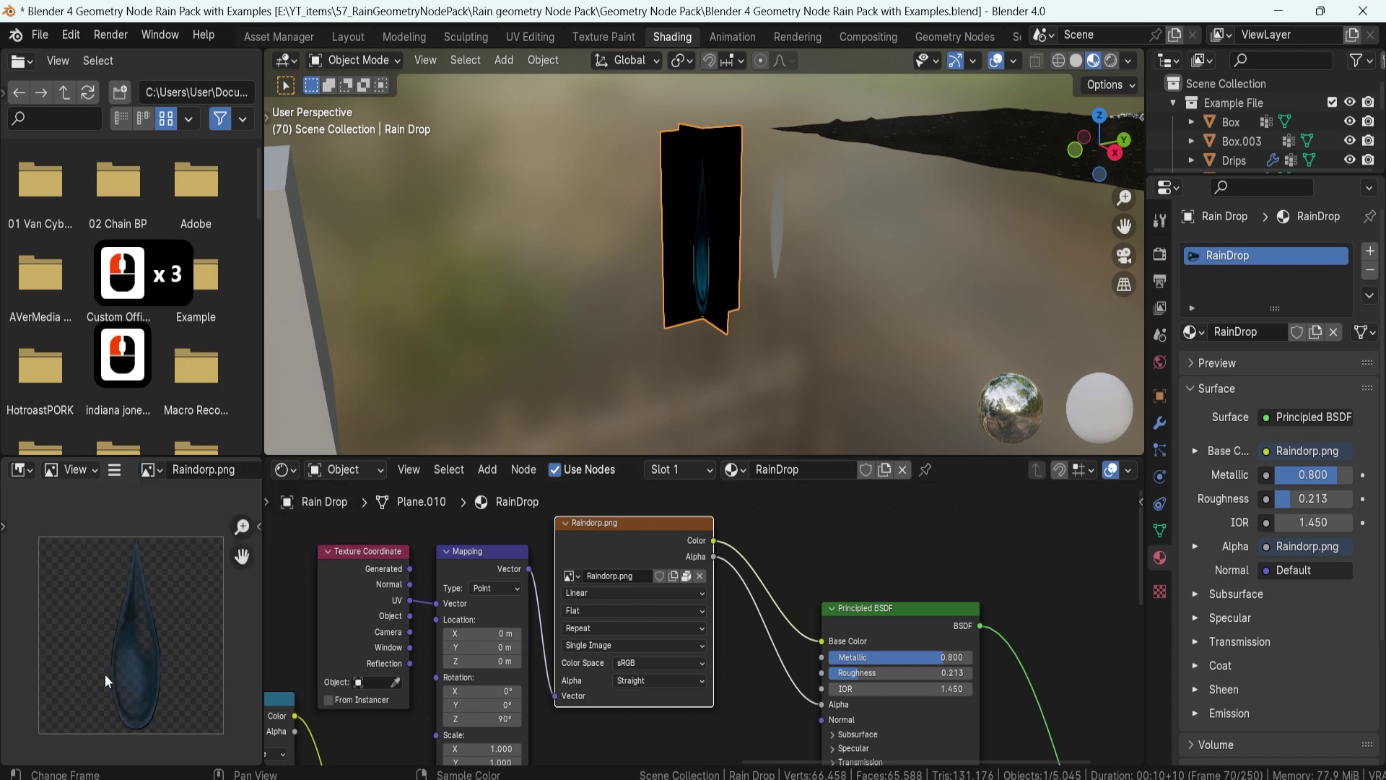
{"action": "scroll", "coordinate": [141, 617], "scroll_direction": "up", "scroll_amount": 3}
{"action": "scroll", "coordinate": [141, 618], "scroll_direction": "up", "scroll_amount": 5}
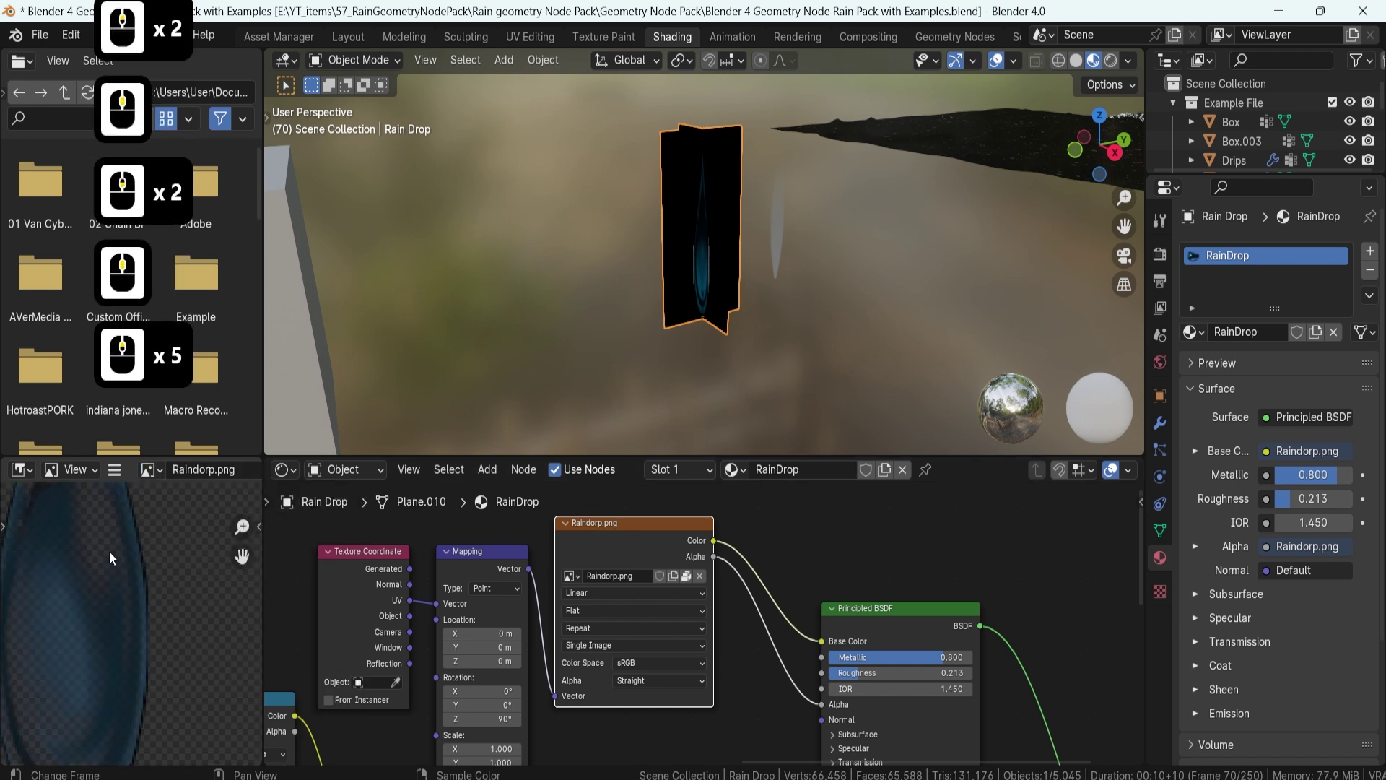
{"action": "middle_click_drag", "start_coordinate": [141, 617], "coordinate": [145, 682]}
{"action": "scroll", "coordinate": [174, 563], "scroll_direction": "down", "scroll_amount": 4}
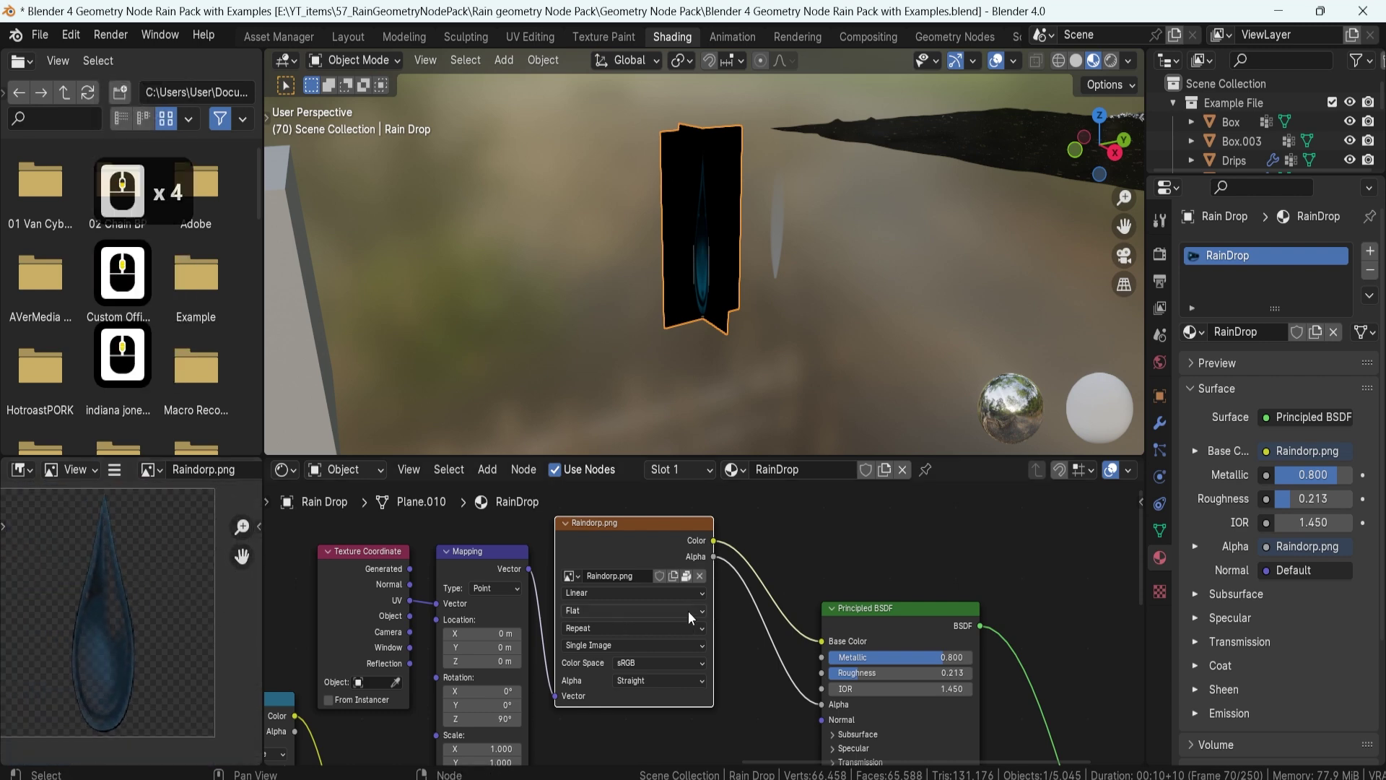
Reconnect Raindorp.png's Alpha to the Principled BSDF Alpha and center the shader node
{"action": "scroll", "coordinate": [650, 564], "scroll_direction": "up", "scroll_amount": 2}
{"action": "middle_click_drag", "start_coordinate": [706, 560], "coordinate": [632, 558]}
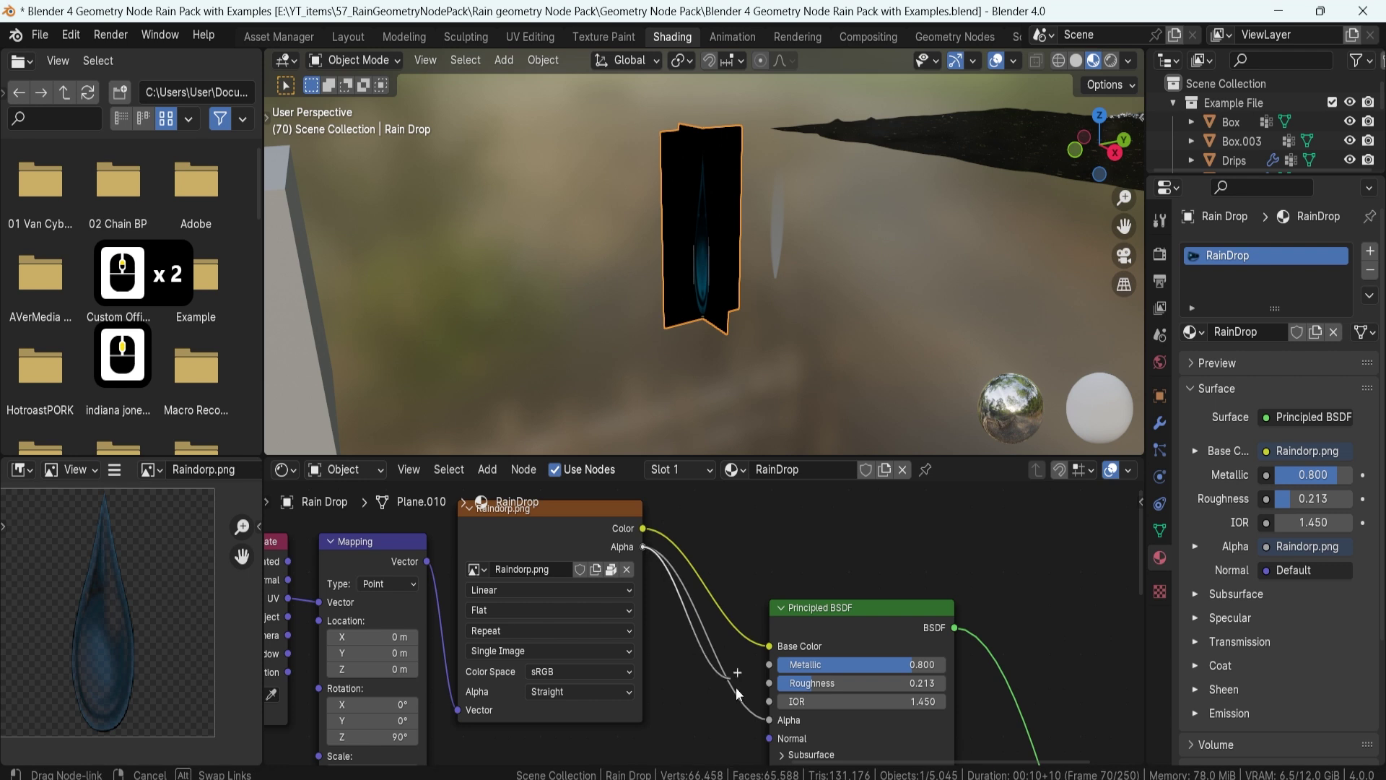
{"action": "left_click", "coordinate": [564, 640]}
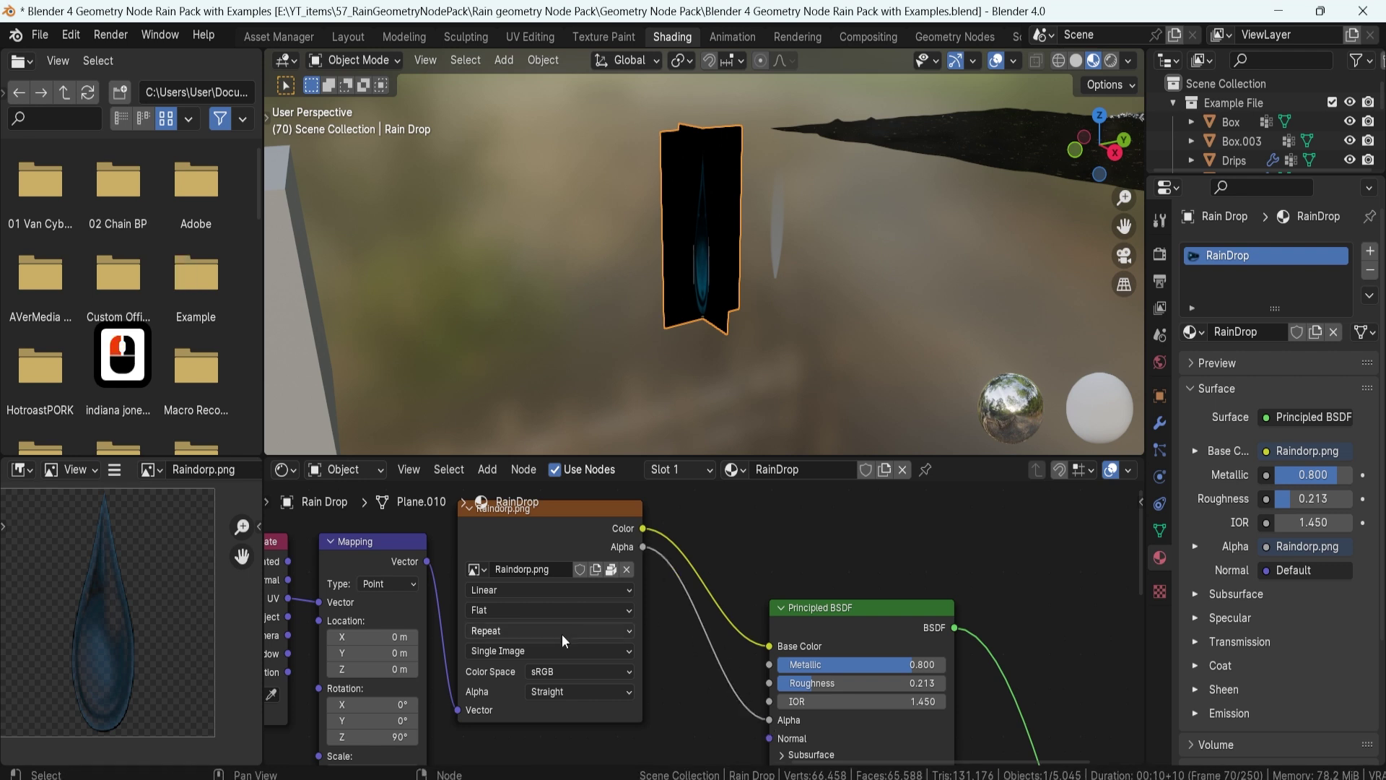
{"action": "left_click", "coordinate": [689, 211]}
{"action": "middle_click_drag", "start_coordinate": [776, 526], "coordinate": [562, 499], "text": "shift"}
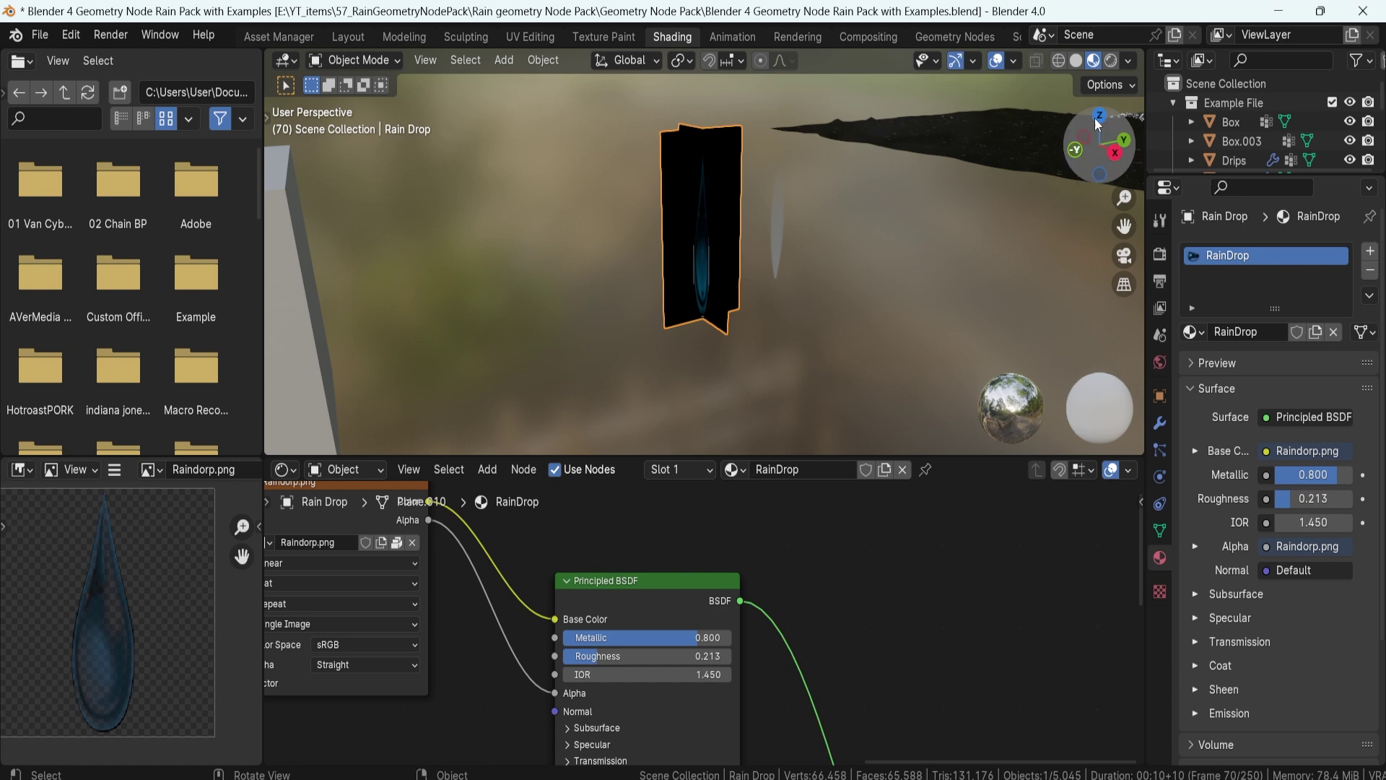
{"action": "left_click", "coordinate": [1117, 66]}
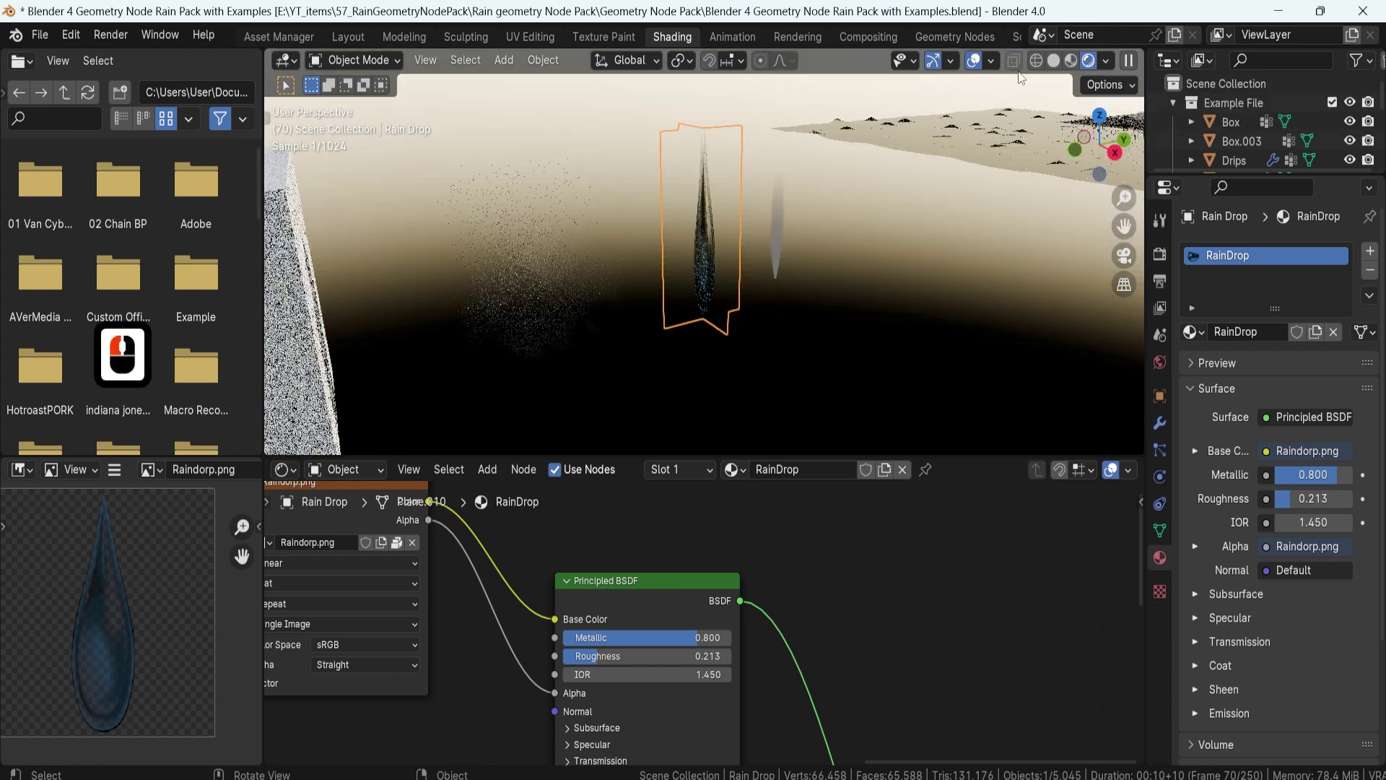
{"action": "scroll", "coordinate": [759, 218], "scroll_direction": "up", "scroll_amount": 2}
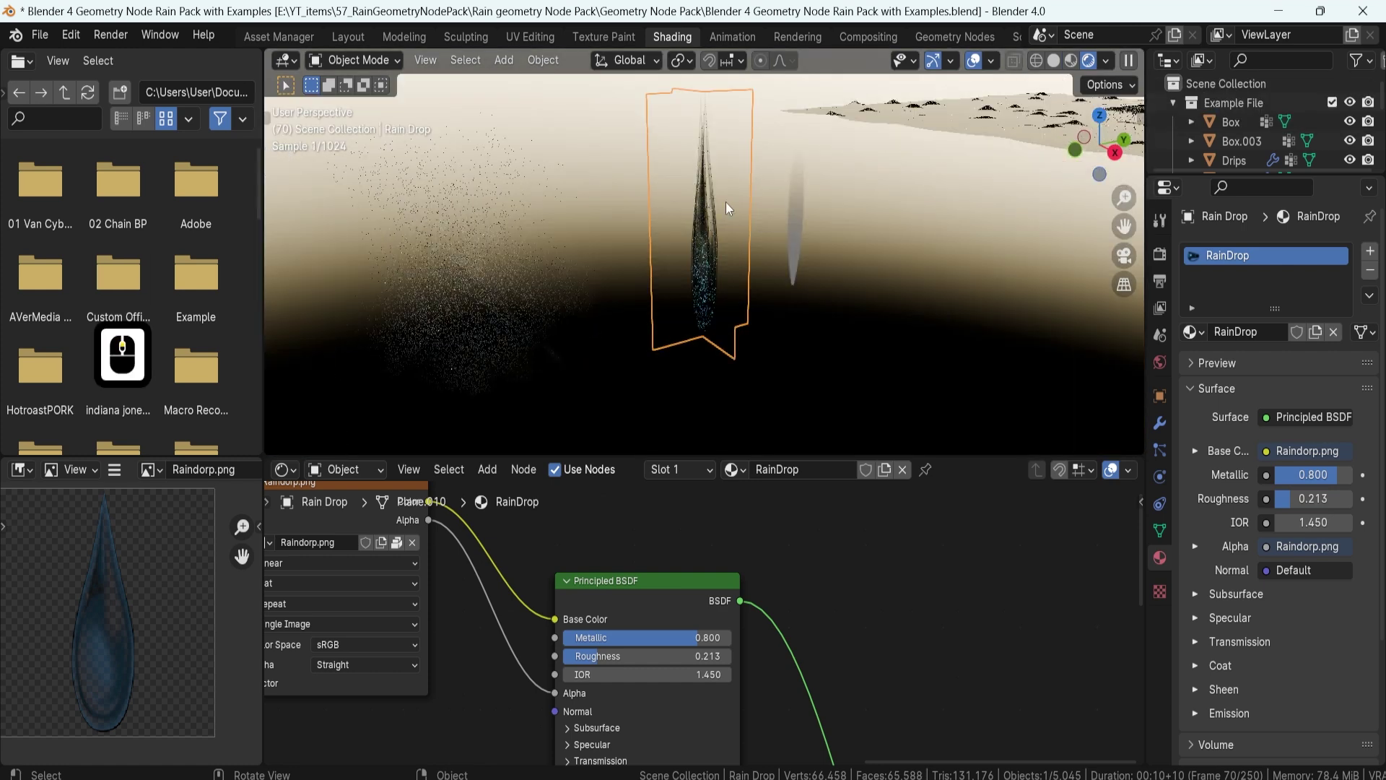
{"action": "left_click", "coordinate": [1073, 62]}
{"action": "scroll", "coordinate": [762, 308], "scroll_direction": "down", "scroll_amount": 3}
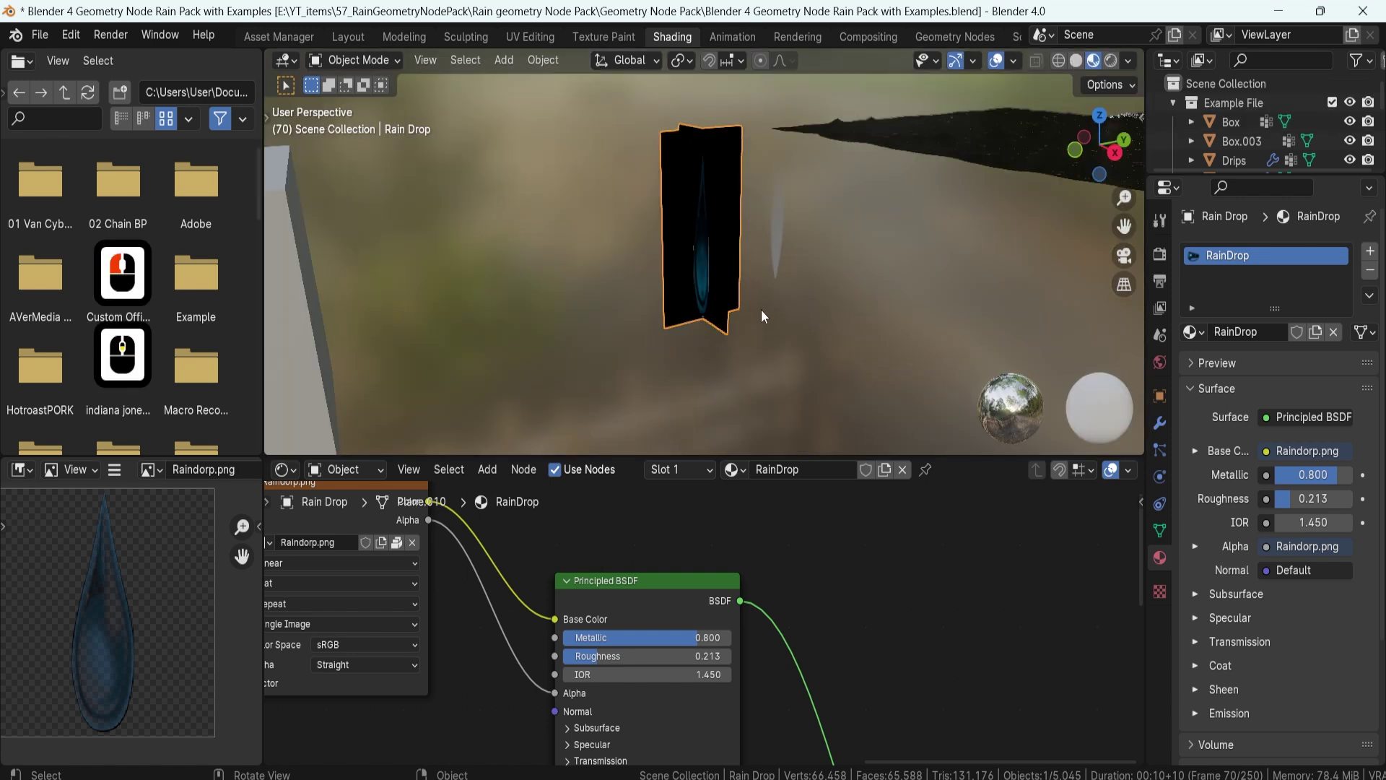
Pan and zoom to view the whole rain field over the box, showing the black squares
{"action": "middle_click_drag", "start_coordinate": [851, 246], "coordinate": [605, 151], "text": "shift"}
{"action": "scroll", "coordinate": [605, 150], "scroll_direction": "up", "scroll_amount": 9}
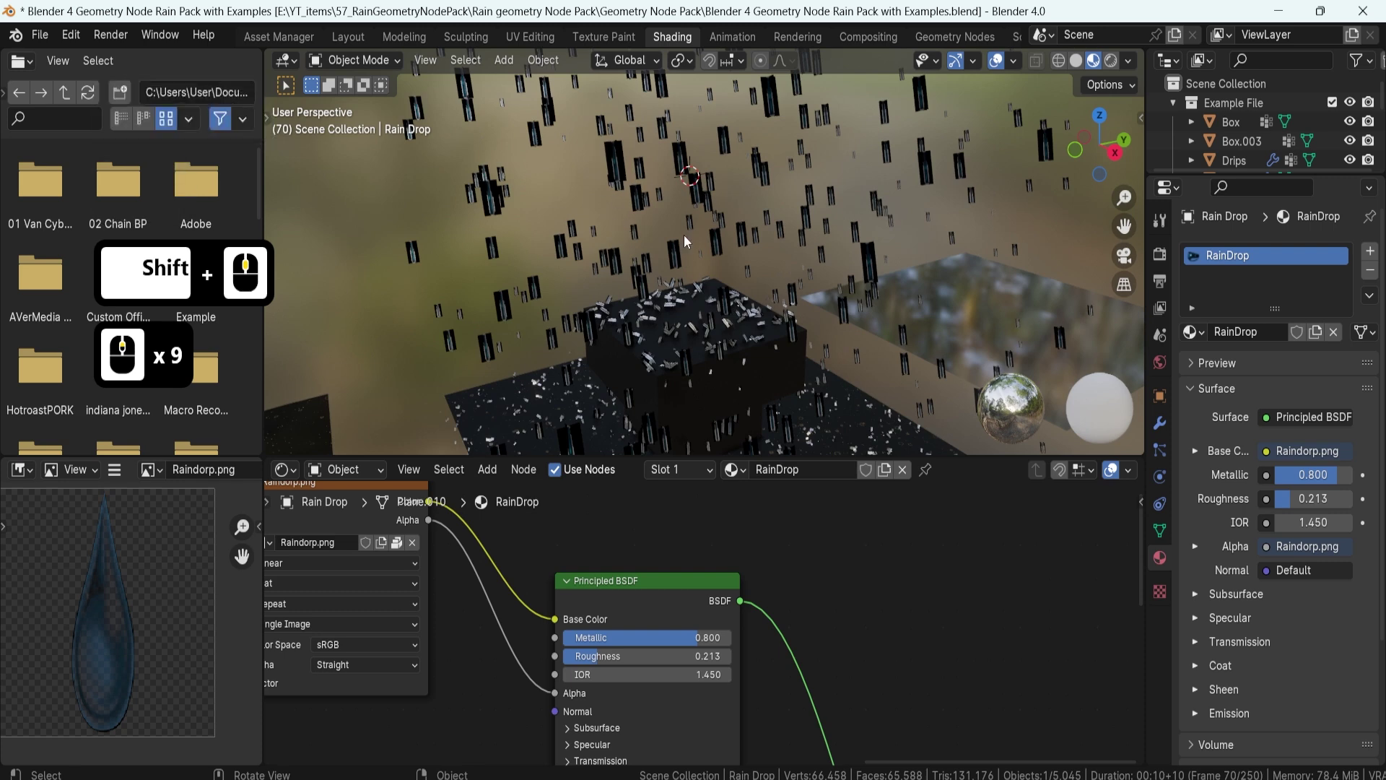
{"action": "scroll", "coordinate": [642, 210], "scroll_direction": "up", "scroll_amount": 5}
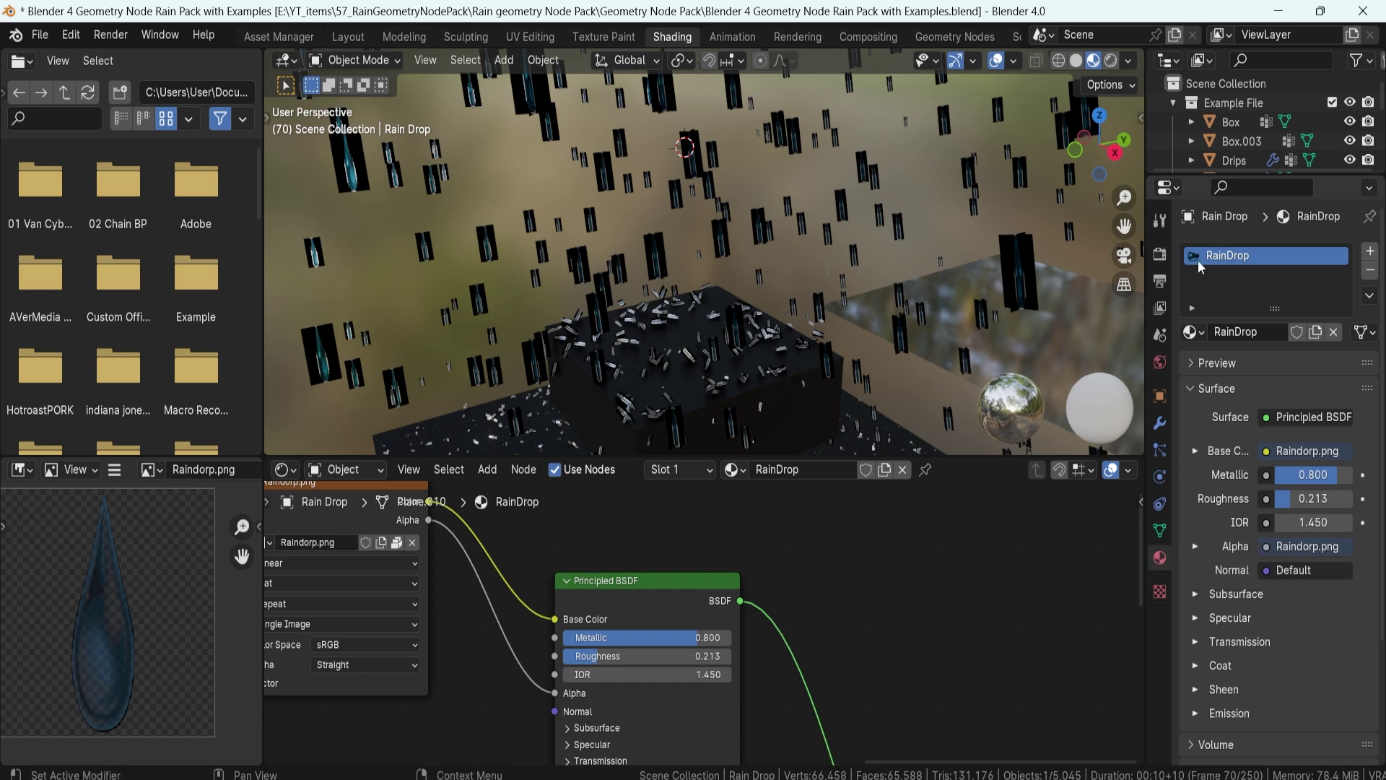
{"action": "scroll", "coordinate": [1228, 572], "scroll_direction": "down", "scroll_amount": 7}
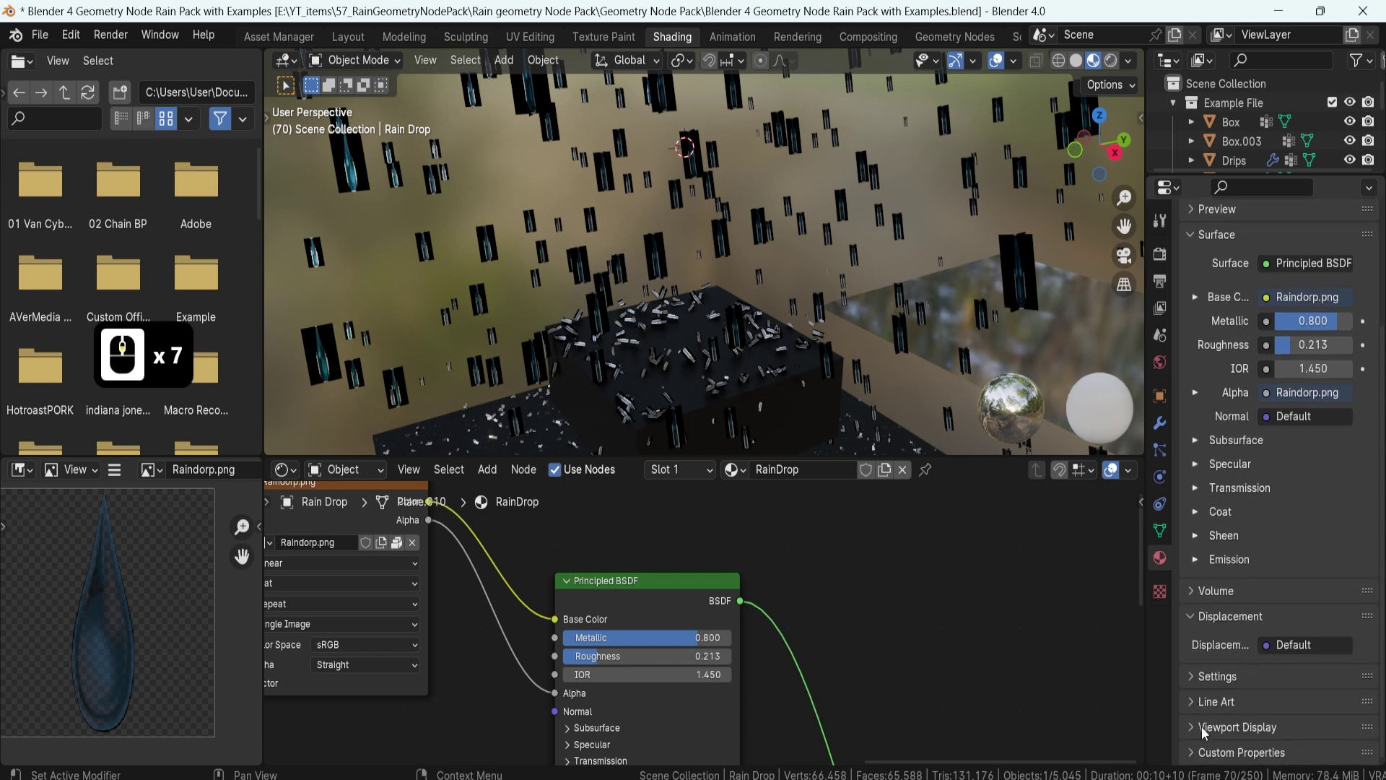
Set the RainDrop material's Viewport Display Blend Mode to Alpha Hashed
{"action": "left_click", "coordinate": [1201, 726]}
{"action": "scroll", "coordinate": [1201, 726], "scroll_direction": "down", "scroll_amount": 5}
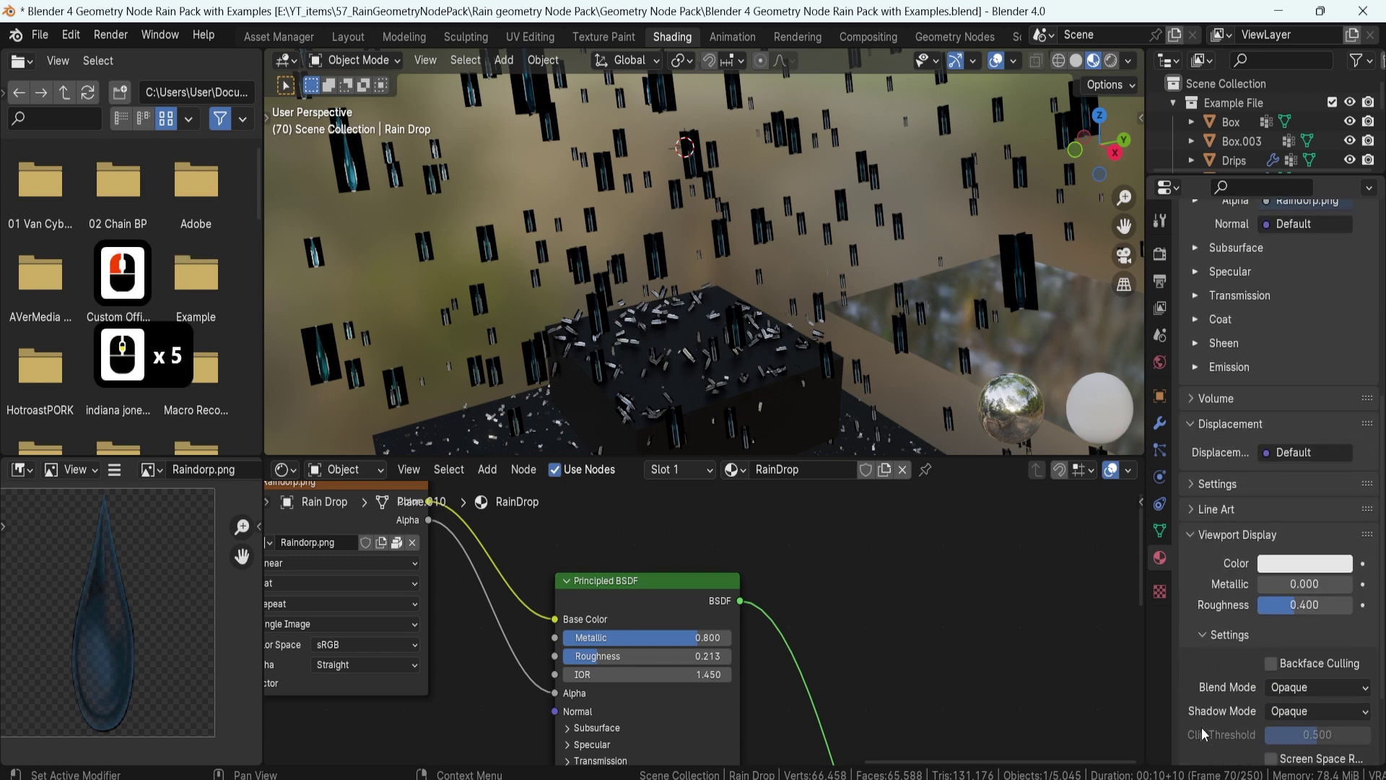
{"action": "scroll", "coordinate": [1201, 727], "scroll_direction": "down", "scroll_amount": 2}
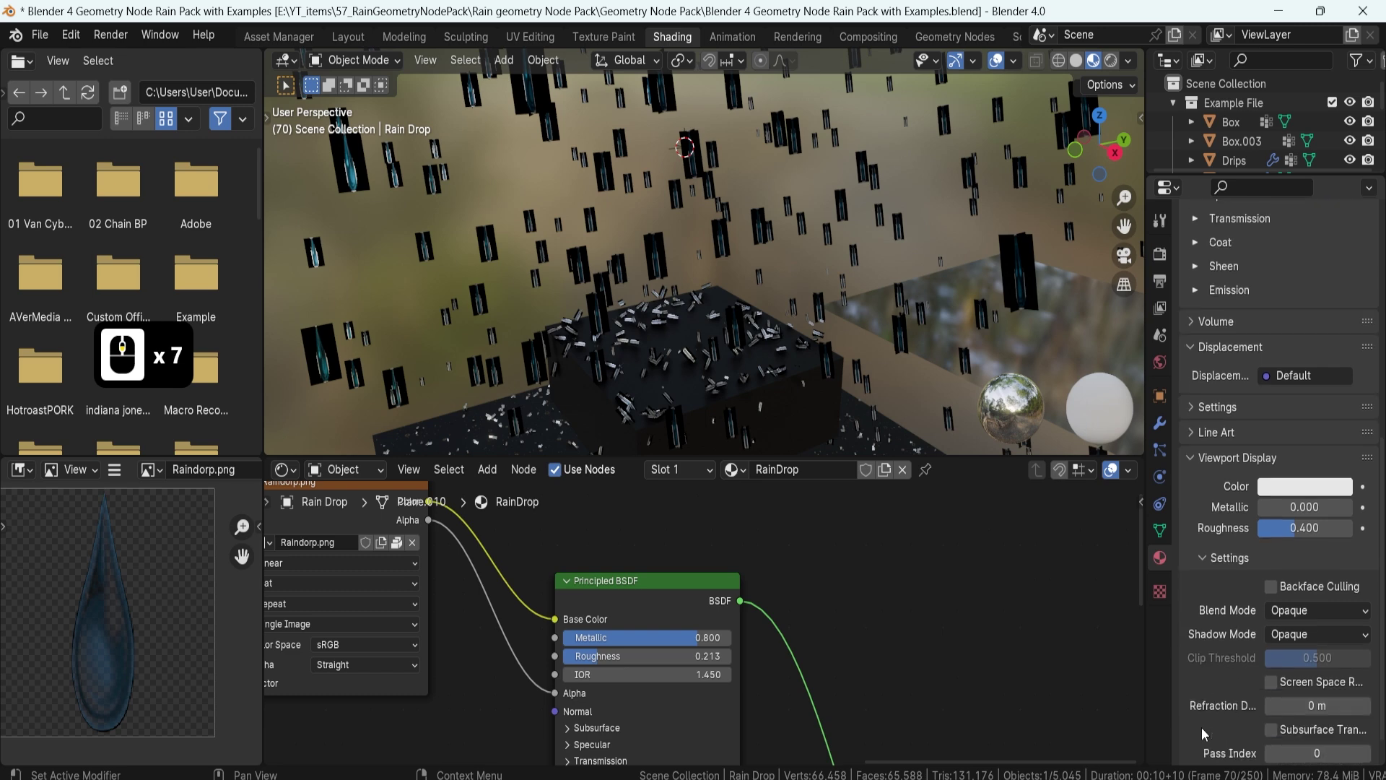
{"action": "left_click", "coordinate": [1282, 610]}
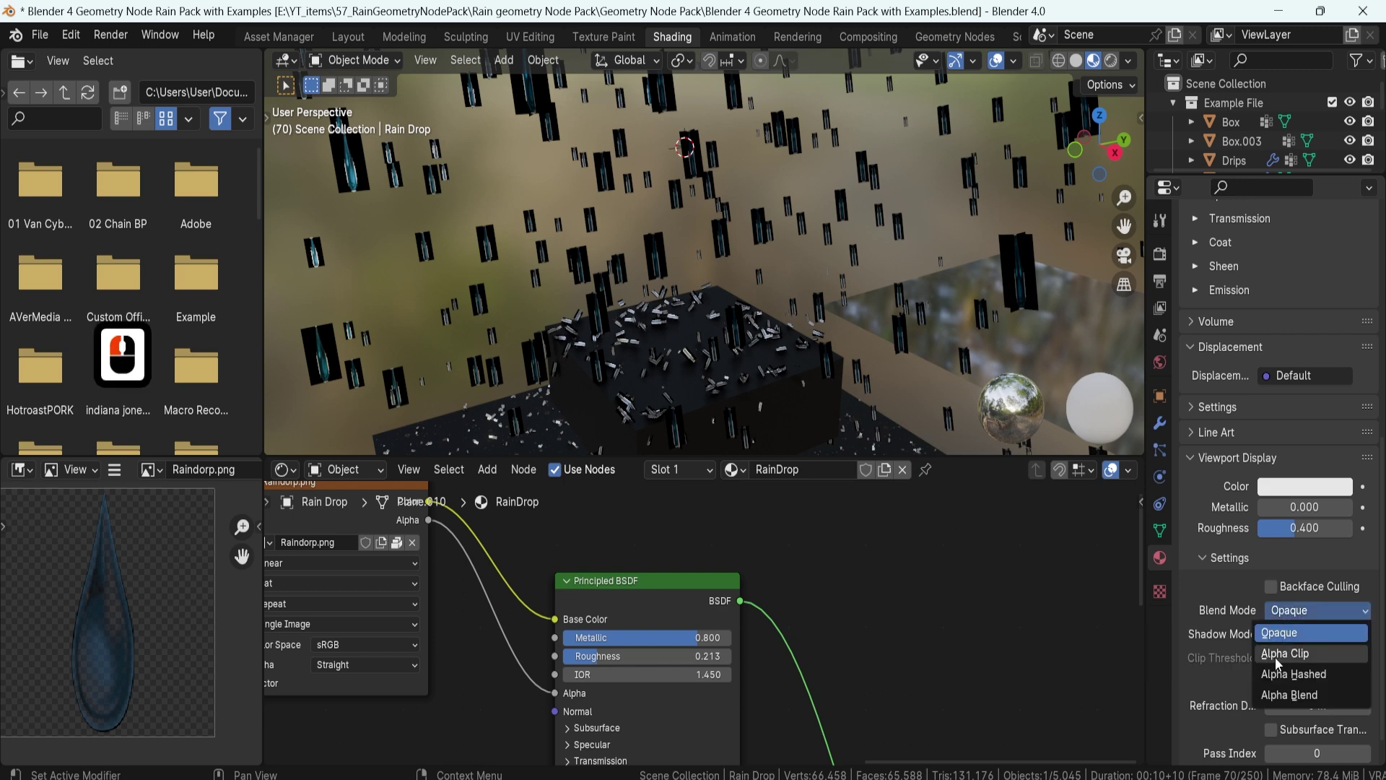
{"action": "left_click", "coordinate": [1317, 674]}
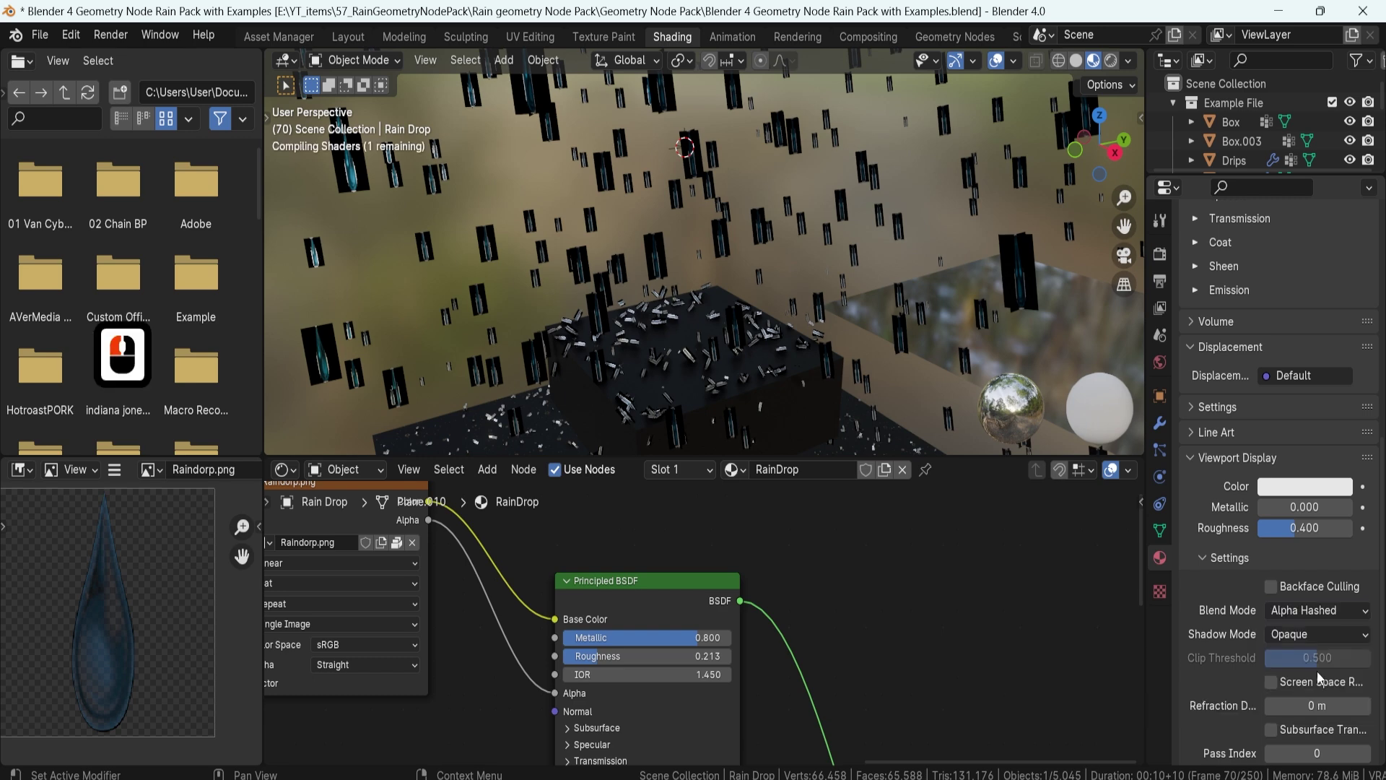
Zoom and orbit into the falling rain to inspect the now-transparent drops
{"action": "middle_click_drag", "start_coordinate": [586, 249], "coordinate": [708, 429], "text": "shift"}
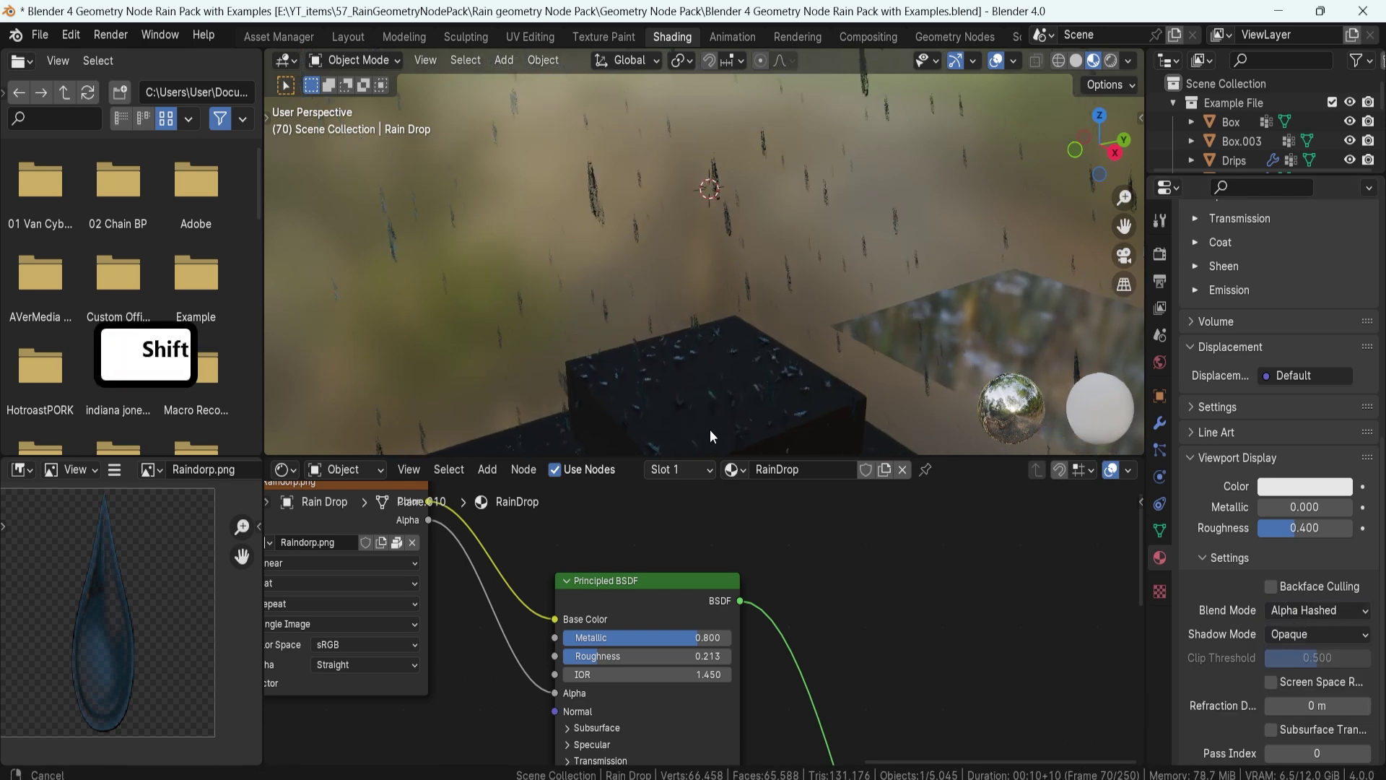
{"action": "scroll", "coordinate": [605, 207], "scroll_direction": "up", "scroll_amount": 5}
{"action": "middle_click_drag", "start_coordinate": [563, 203], "coordinate": [795, 372], "text": "shift"}
{"action": "scroll", "coordinate": [796, 373], "scroll_direction": "up", "scroll_amount": 2}
{"action": "scroll", "coordinate": [795, 372], "scroll_direction": "up", "scroll_amount": 8}
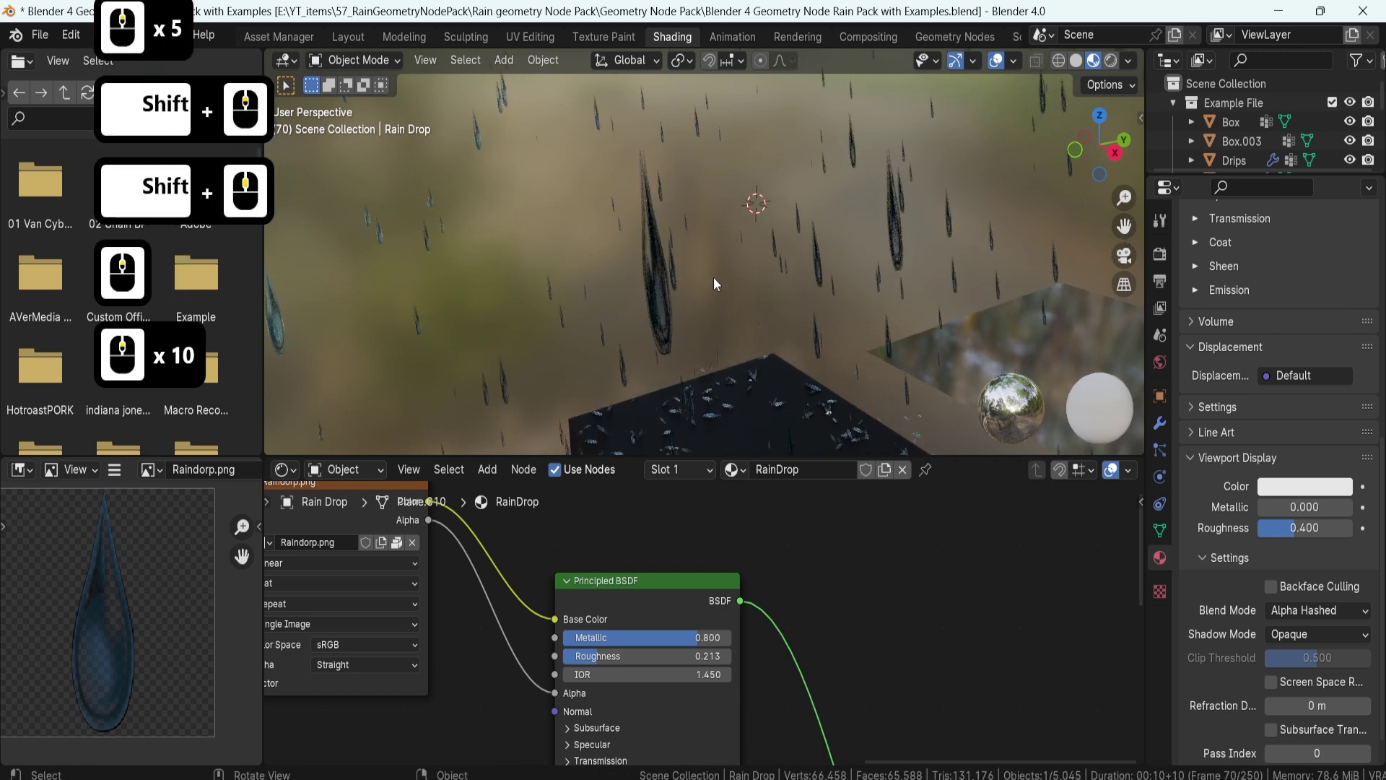
{"action": "middle_click_drag", "start_coordinate": [714, 277], "coordinate": [743, 304]}
{"action": "scroll", "coordinate": [917, 374], "scroll_direction": "up", "scroll_amount": 5}
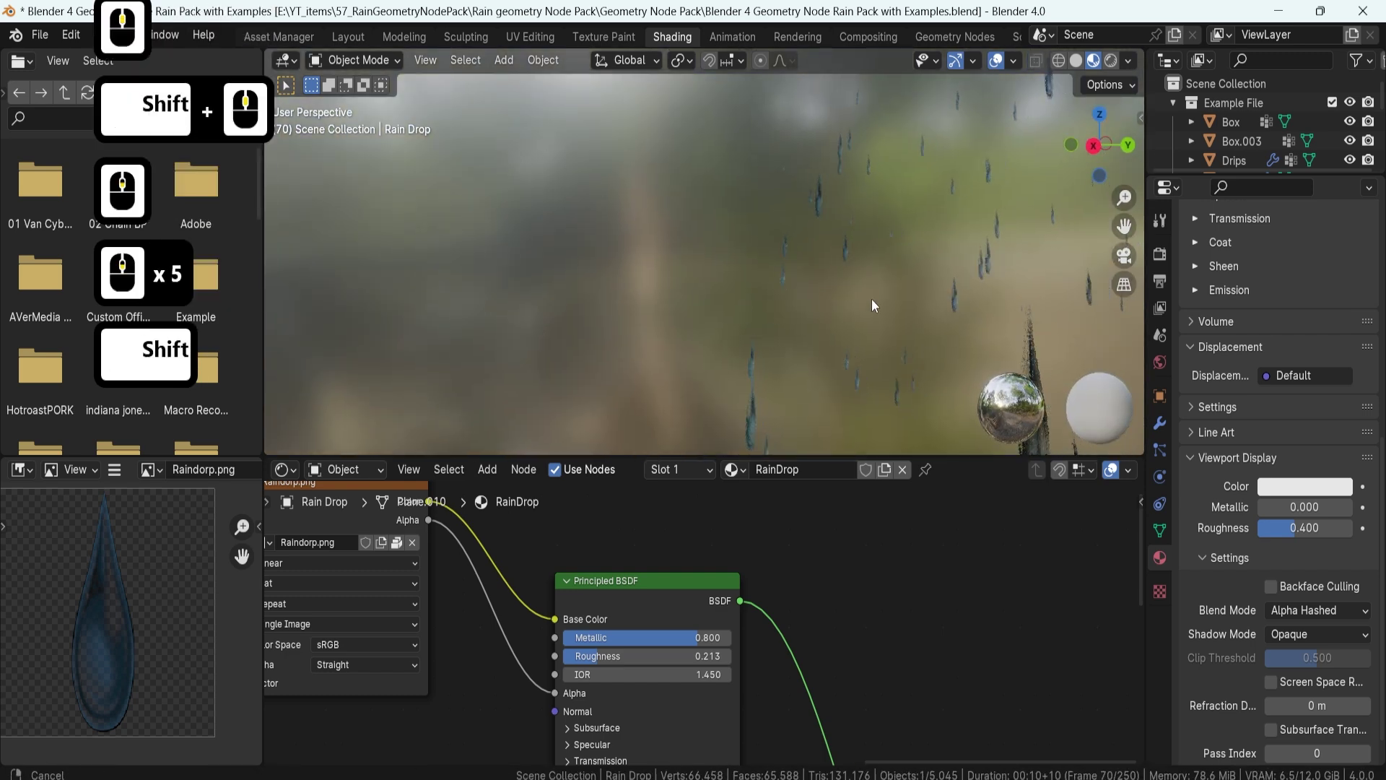
{"action": "middle_click_drag", "start_coordinate": [872, 299], "coordinate": [913, 330], "text": "shift"}
{"action": "scroll", "coordinate": [913, 330], "scroll_direction": "up", "scroll_amount": 4}
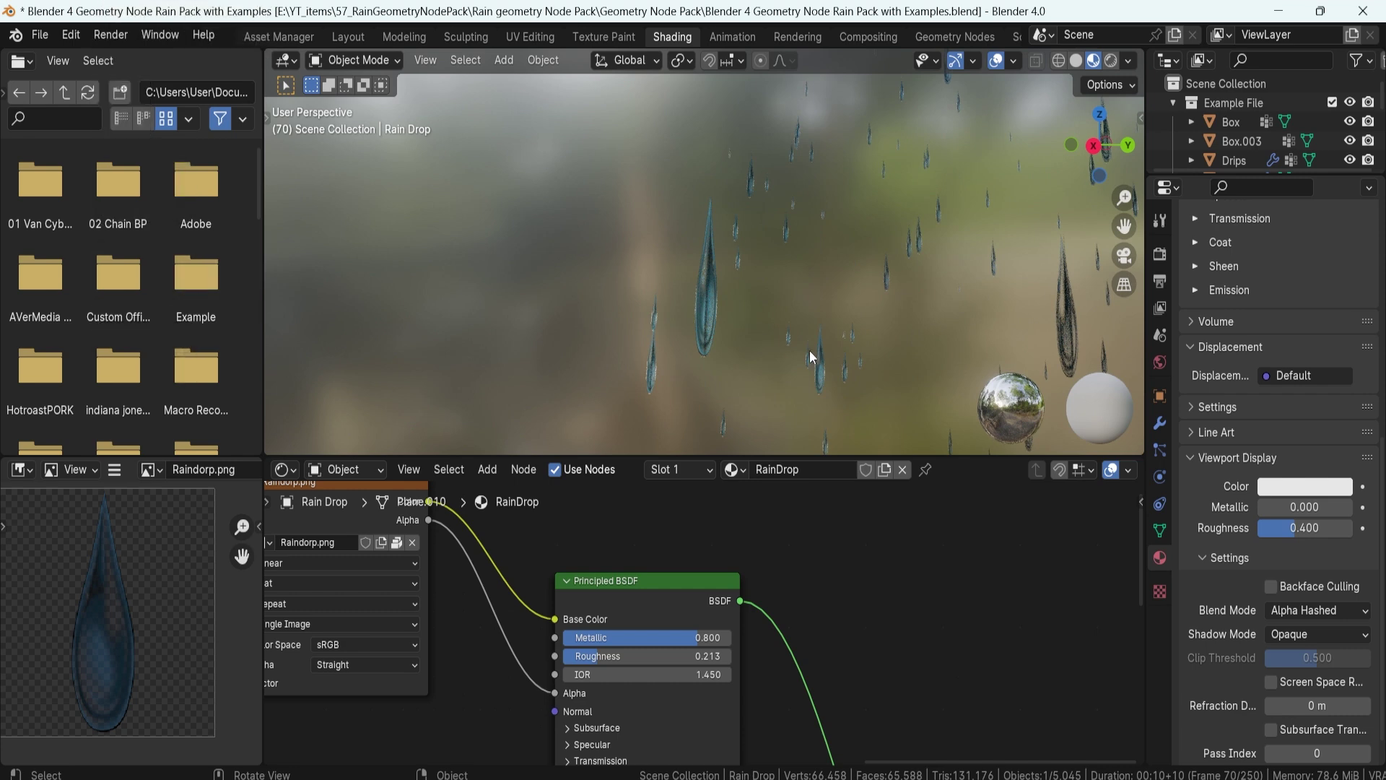
Switch the RainDrop material's Blend Mode to Alpha Clip
{"action": "left_click", "coordinate": [1308, 614]}
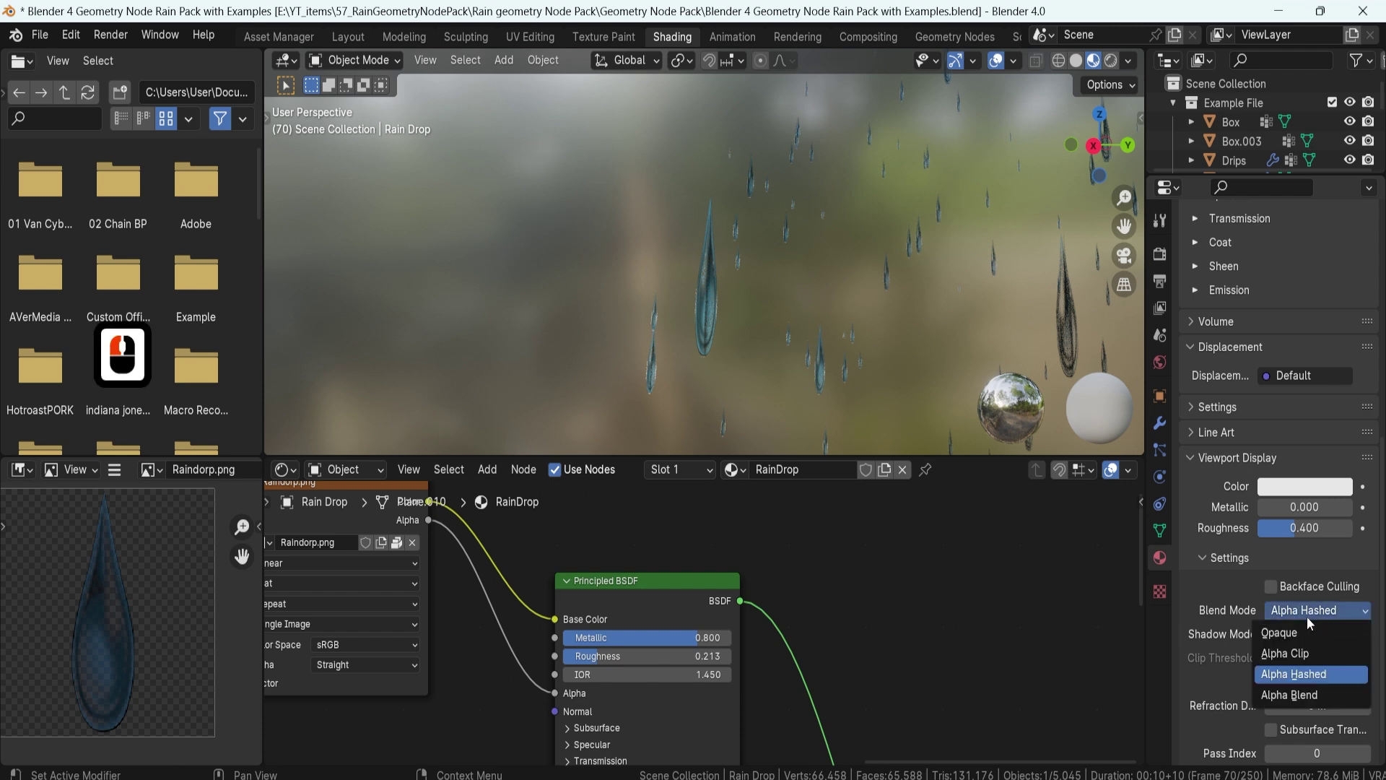
{"action": "left_click", "coordinate": [1300, 653]}
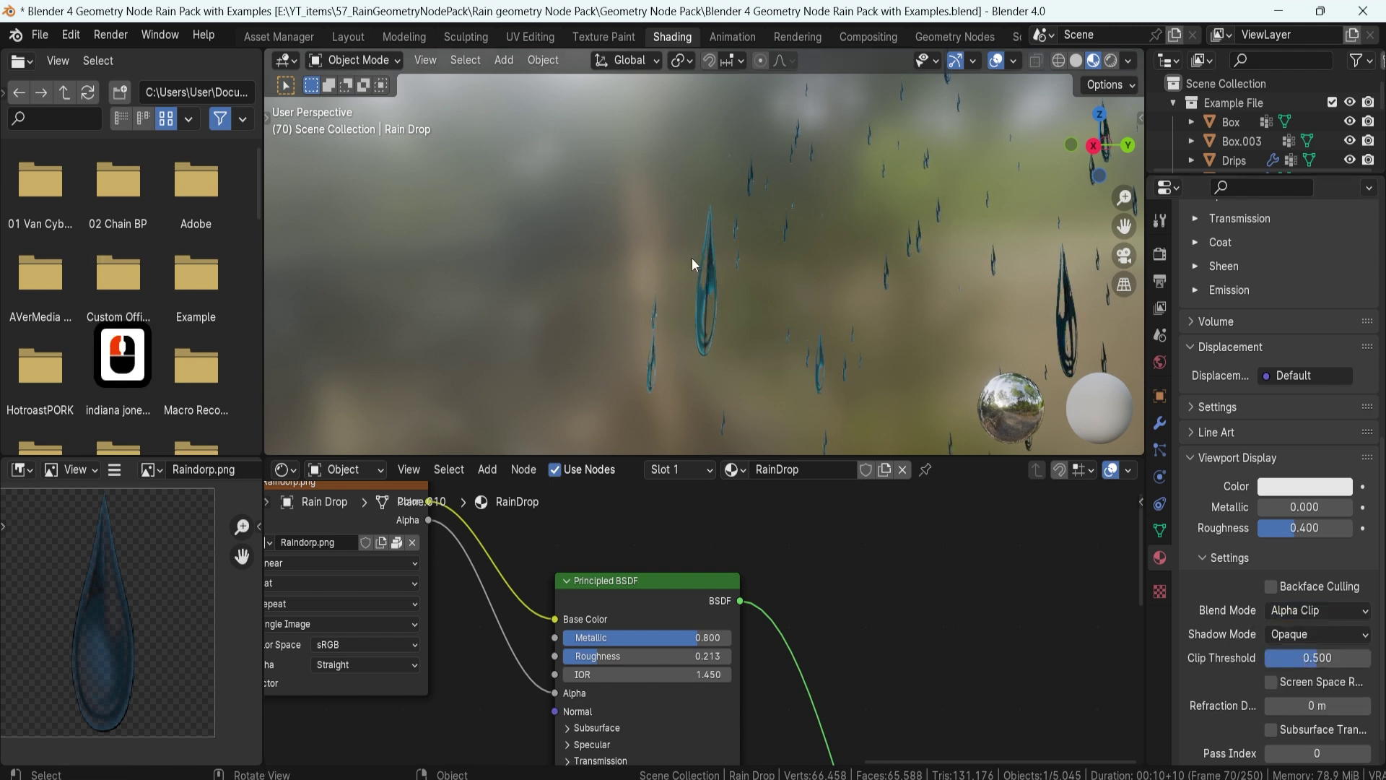
{"action": "scroll", "coordinate": [714, 281], "scroll_direction": "up", "scroll_amount": 5}
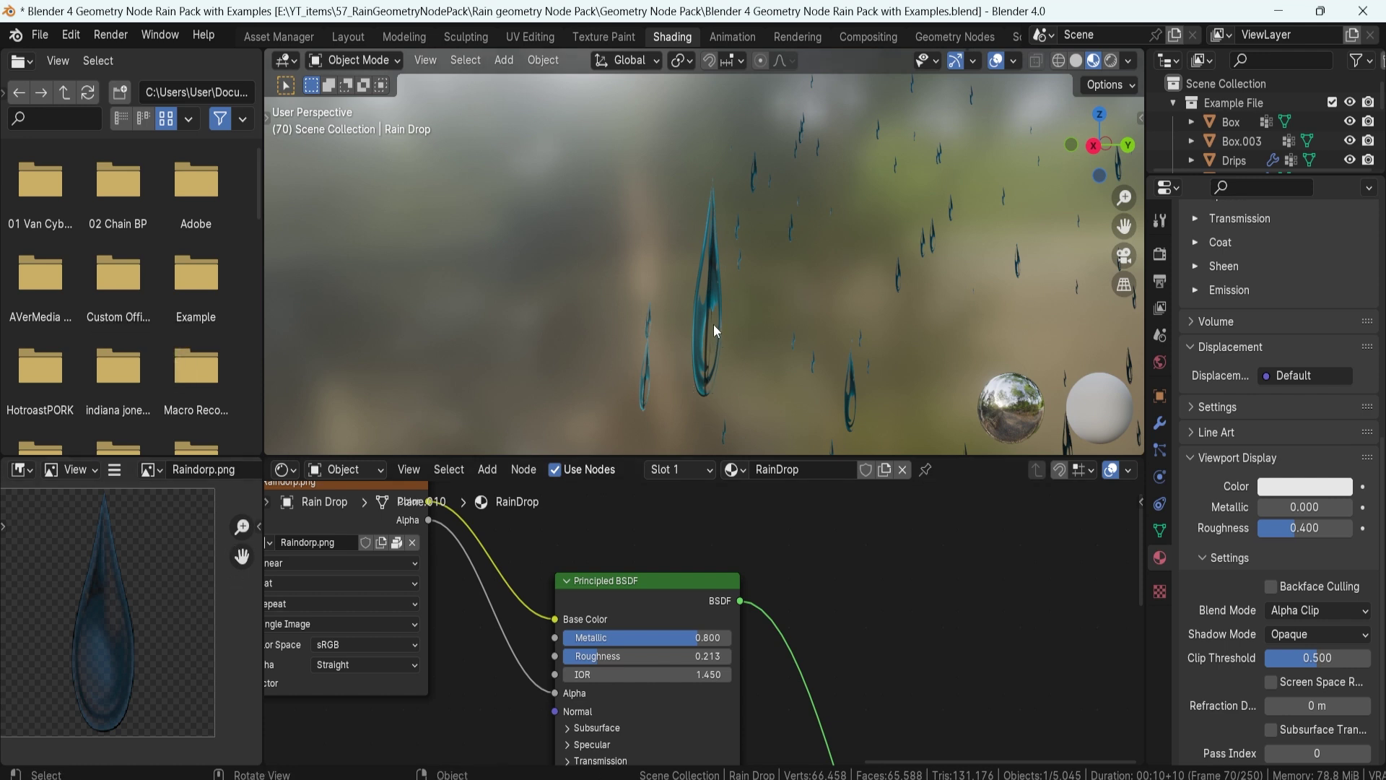
{"action": "scroll", "coordinate": [714, 328], "scroll_direction": "up", "scroll_amount": 20}
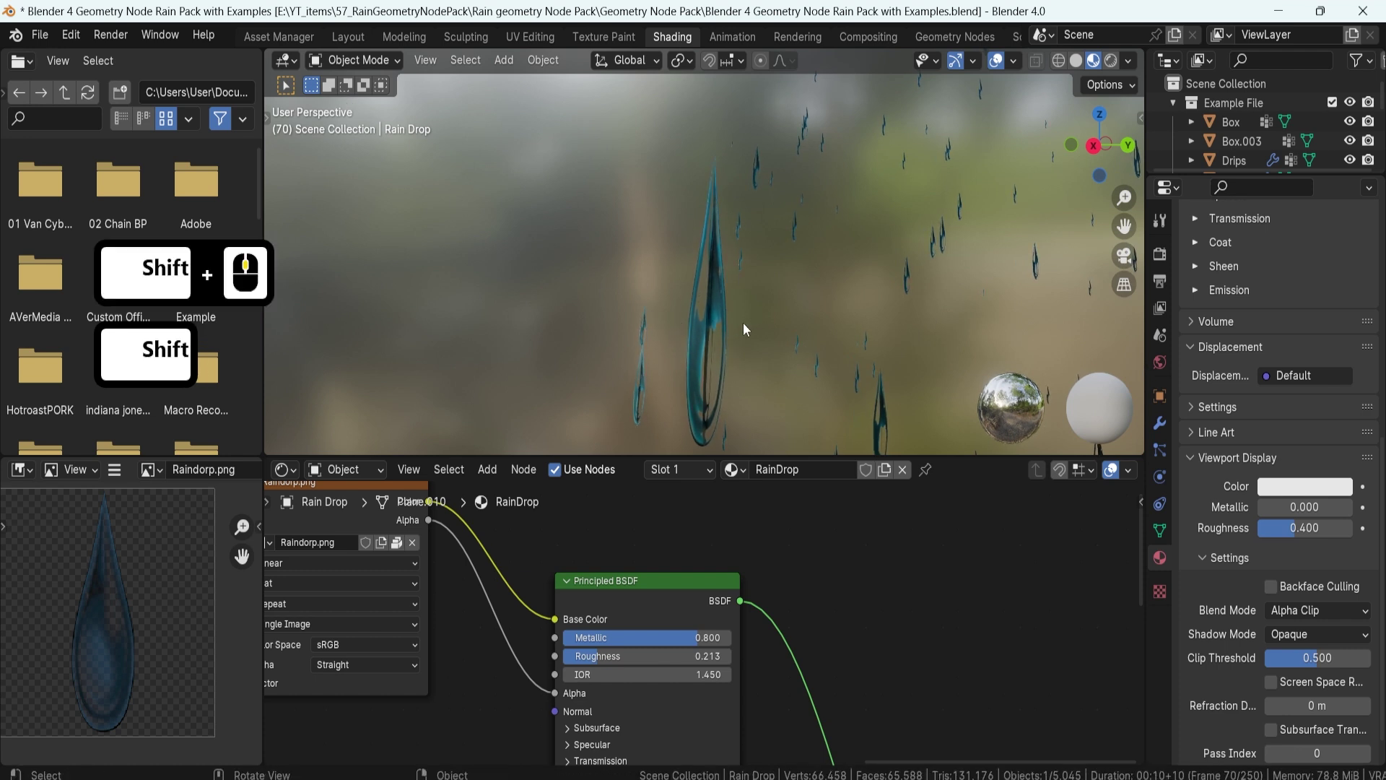
Select only the Rain Drop object, frame it with numpad period, and orbit in close
{"action": "left_click", "coordinate": [719, 314], "text": "shift"}
{"action": "scroll", "coordinate": [718, 314], "scroll_direction": "down", "scroll_amount": 20}
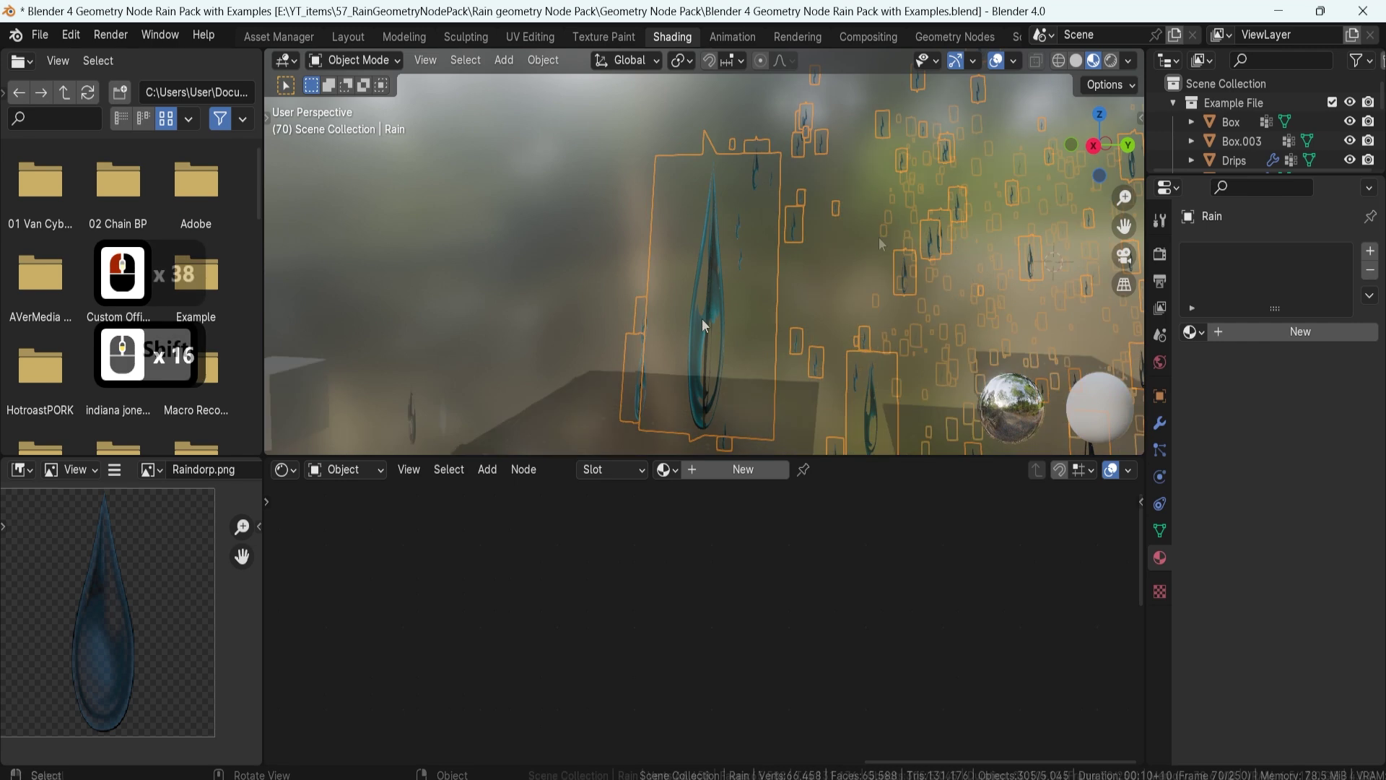
{"action": "left_click", "coordinate": [485, 376]}
{"action": "key", "text": "KP_Decimal"}
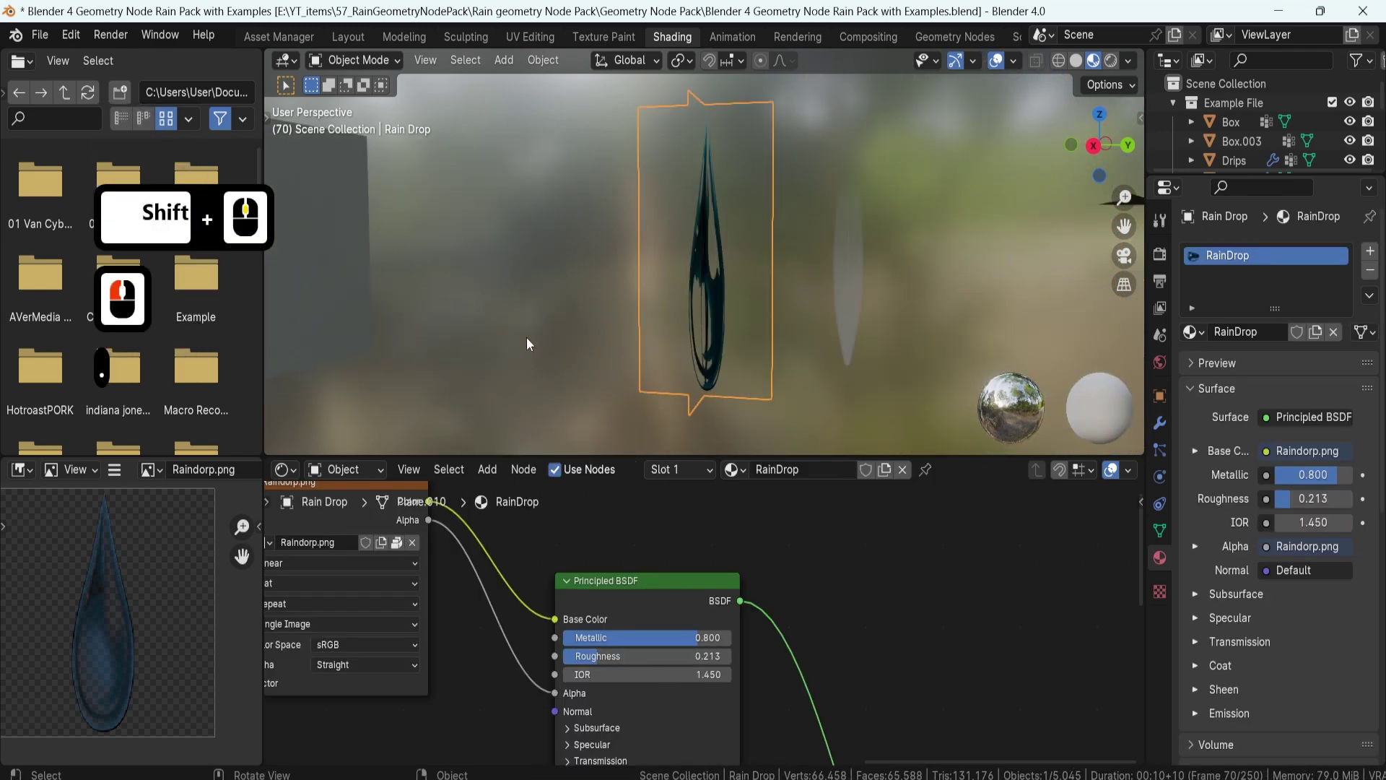
{"action": "middle_click_drag", "start_coordinate": [527, 337], "coordinate": [565, 336]}
{"action": "scroll", "coordinate": [571, 337], "scroll_direction": "up", "scroll_amount": 3}
{"action": "scroll", "coordinate": [633, 355], "scroll_direction": "up", "scroll_amount": 10}
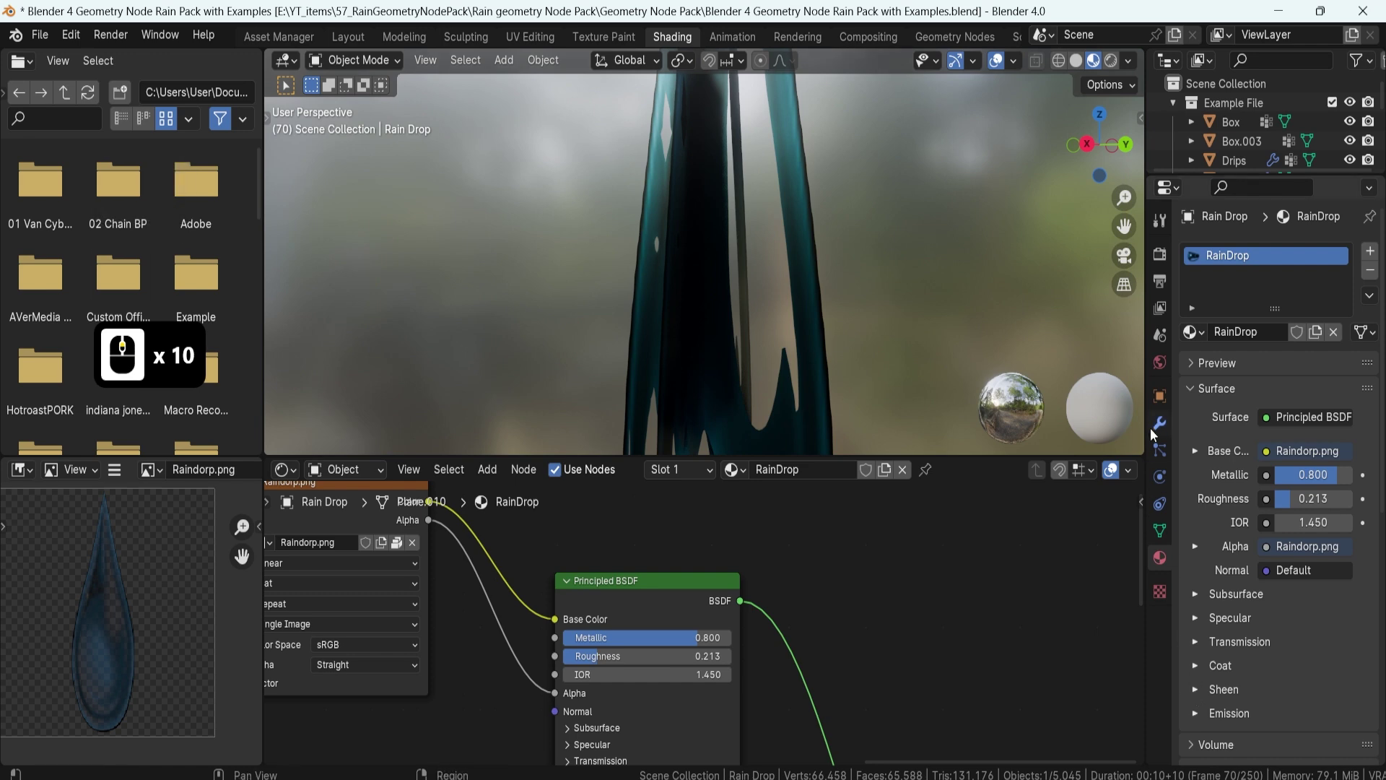
{"action": "scroll", "coordinate": [1225, 548], "scroll_direction": "down", "scroll_amount": 12}
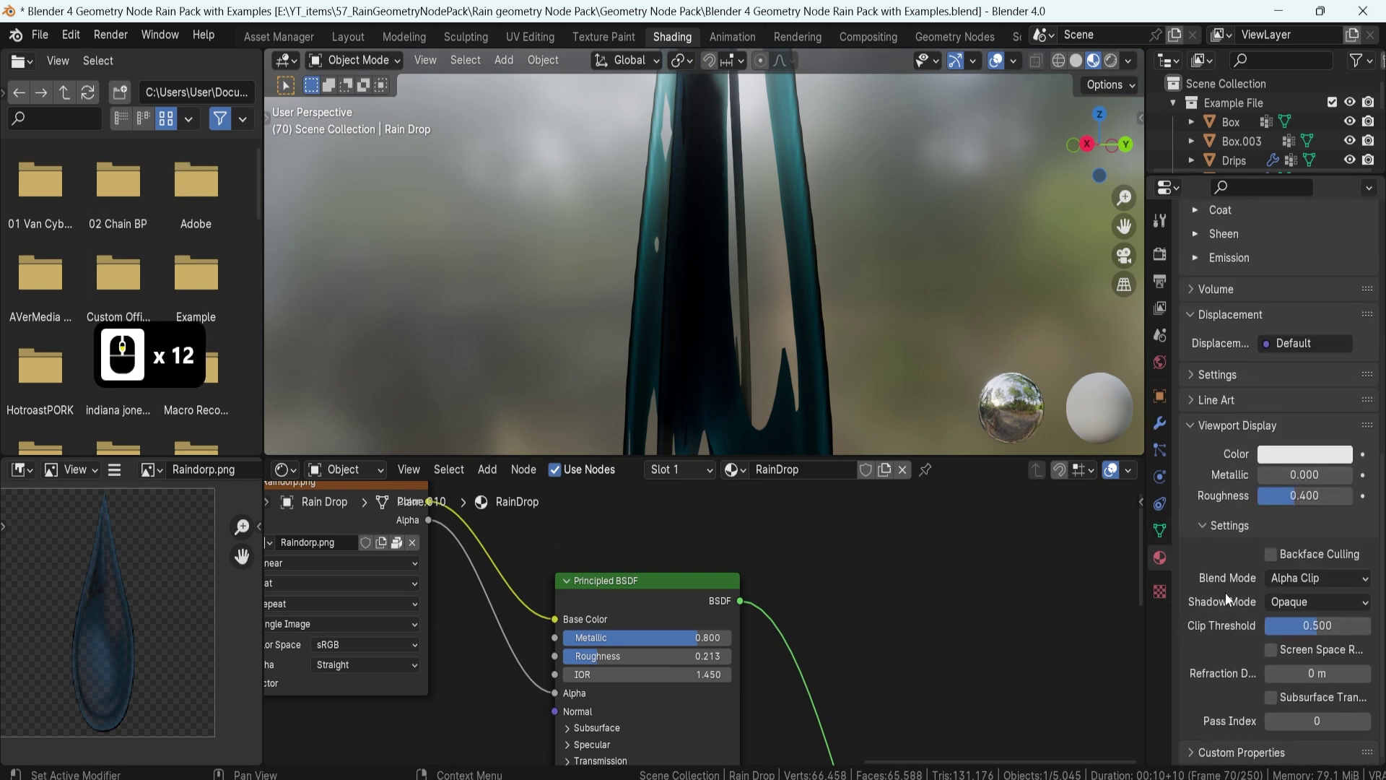
Set the Blend Mode to Alpha Hashed and orbit to view the raindrop from another angle
{"action": "left_click", "coordinate": [1305, 577]}
{"action": "left_click", "coordinate": [1308, 642]}
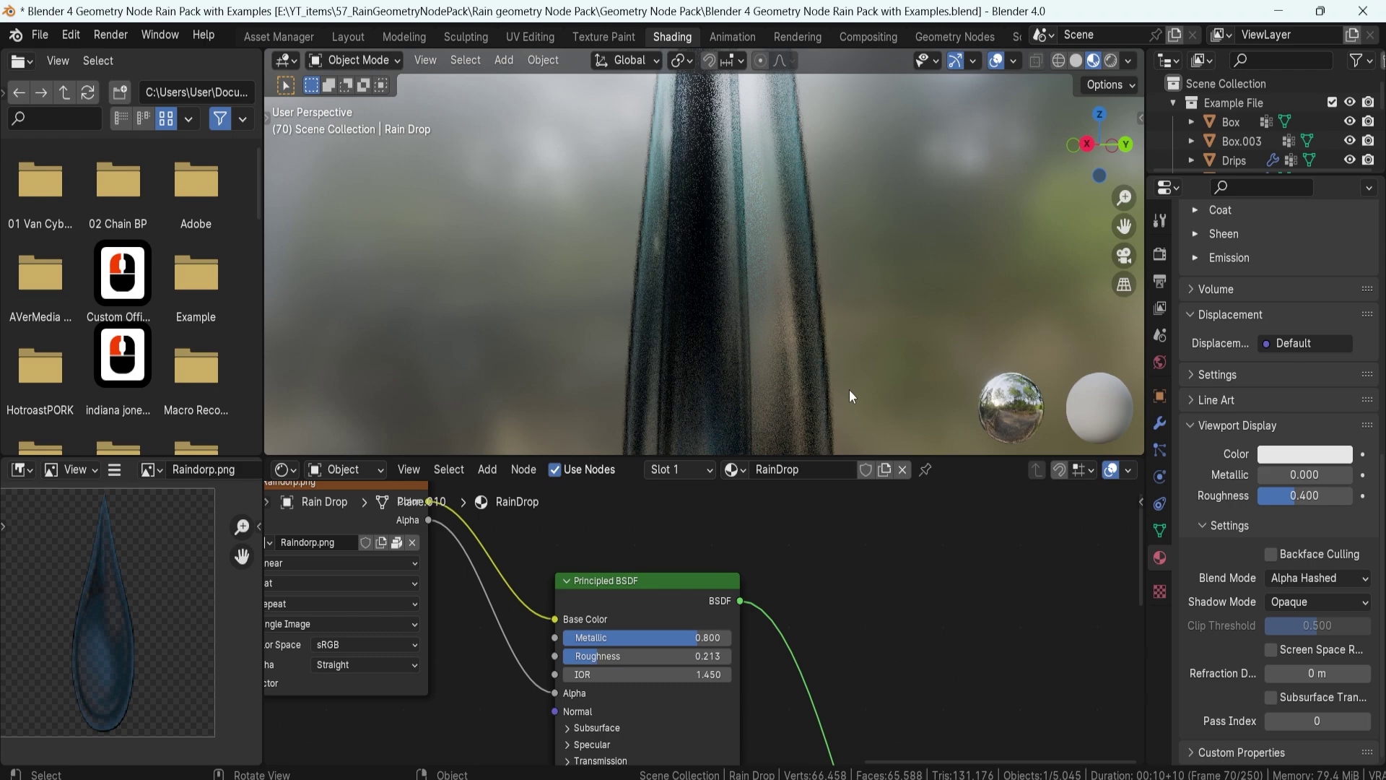
{"action": "scroll", "coordinate": [740, 291], "scroll_direction": "up", "scroll_amount": 2}
{"action": "middle_click_drag", "start_coordinate": [744, 333], "coordinate": [766, 208]}
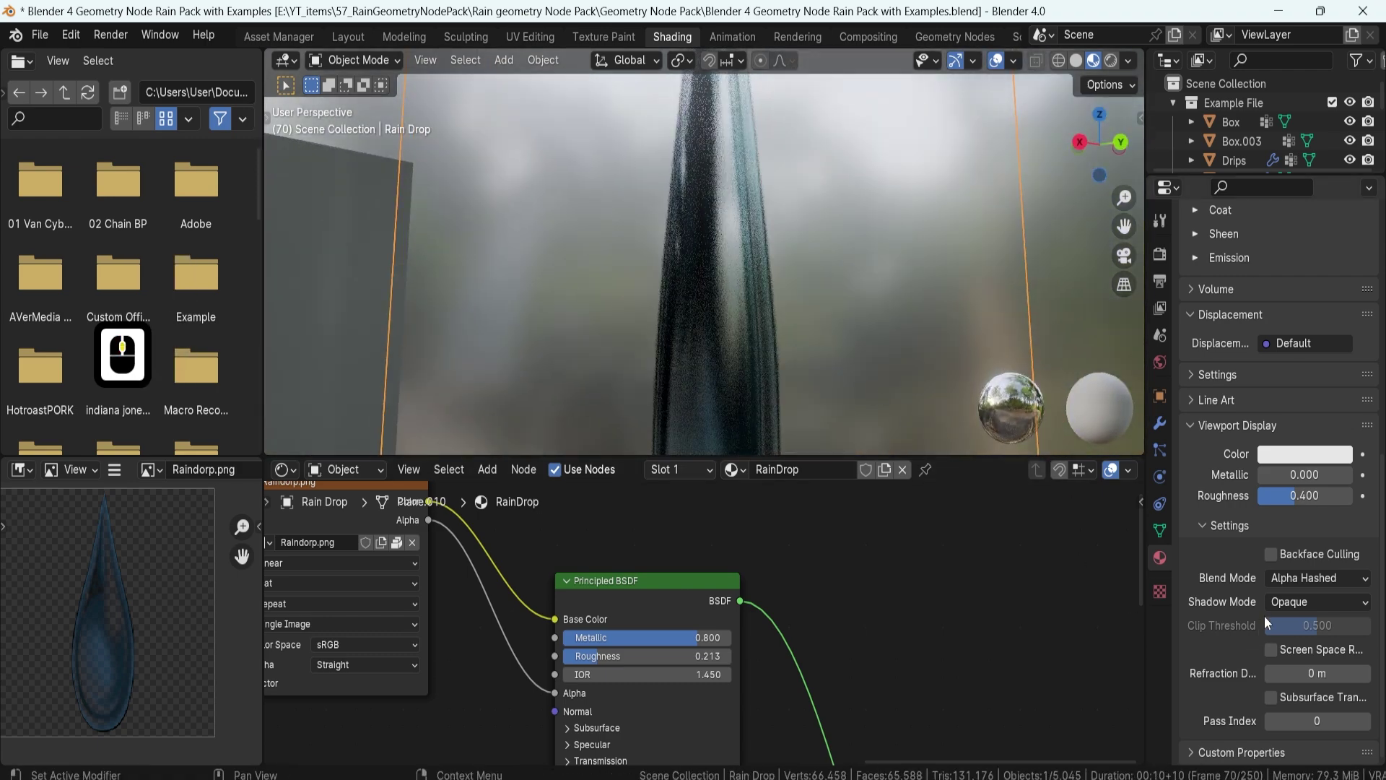
Change the Blend Mode to Alpha Blend and inspect the semi-transparent raindrop
{"action": "left_click", "coordinate": [1285, 581]}
{"action": "left_click", "coordinate": [1290, 662]}
{"action": "left_click", "coordinate": [1314, 576]}
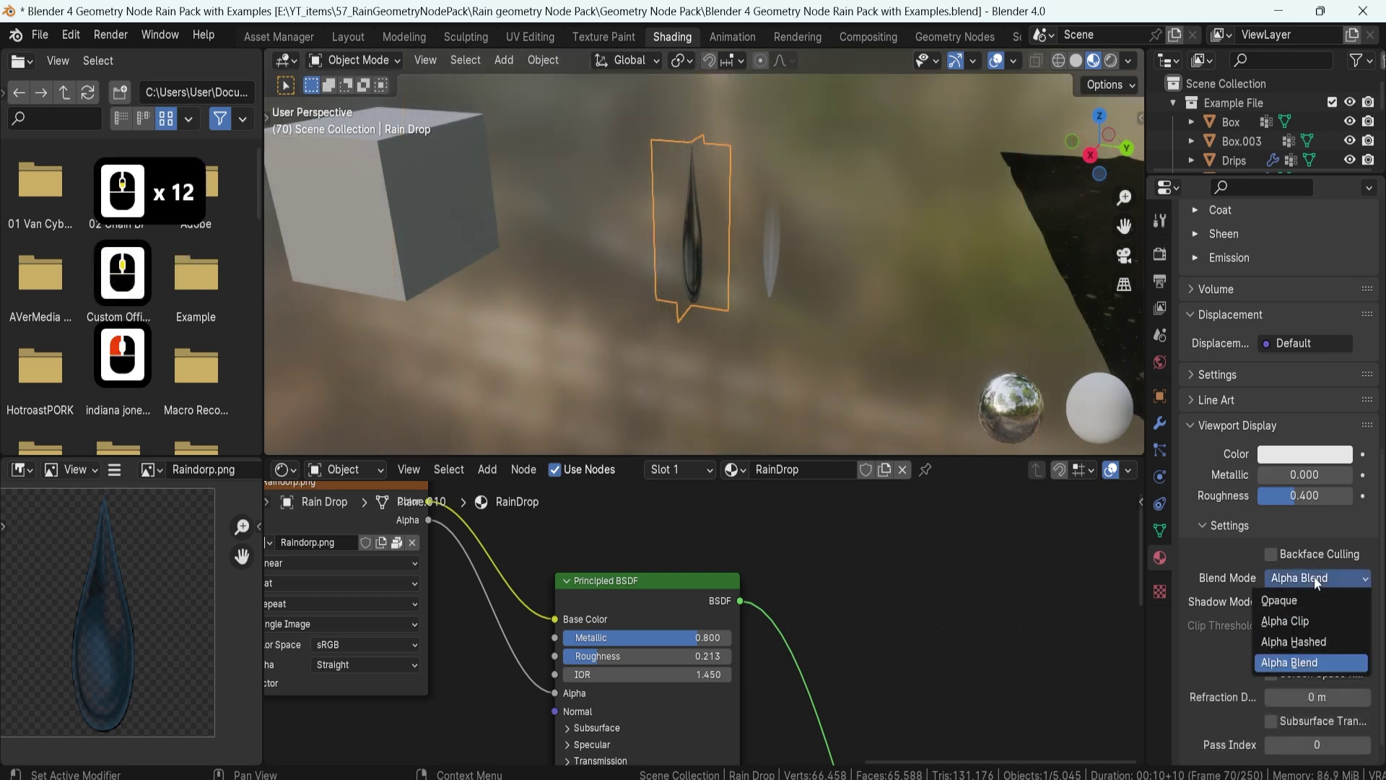
{"action": "left_click", "coordinate": [1296, 664]}
{"action": "scroll", "coordinate": [666, 241], "scroll_direction": "up", "scroll_amount": 12}
{"action": "scroll", "coordinate": [653, 219], "scroll_direction": "up", "scroll_amount": 1}
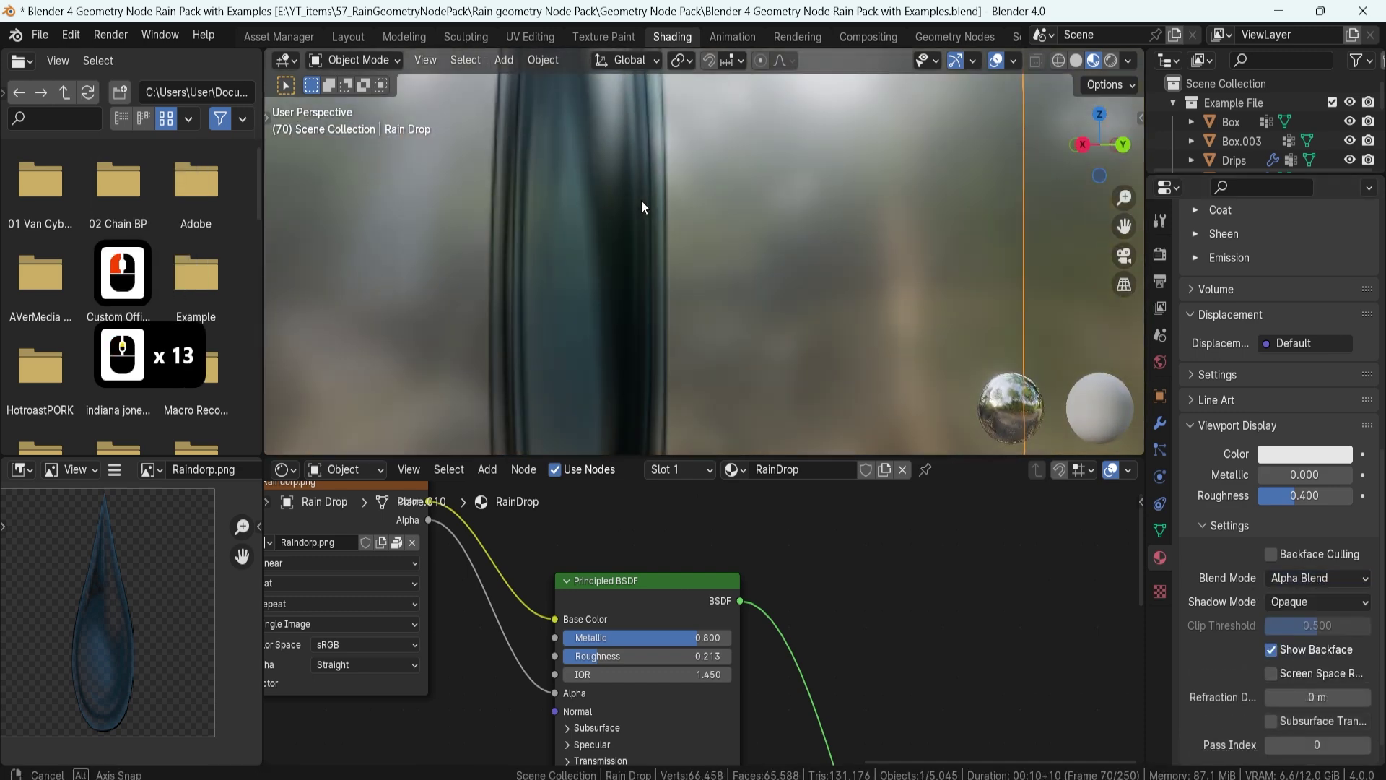
{"action": "middle_click_drag", "start_coordinate": [682, 183], "coordinate": [808, 341], "text": "shift"}
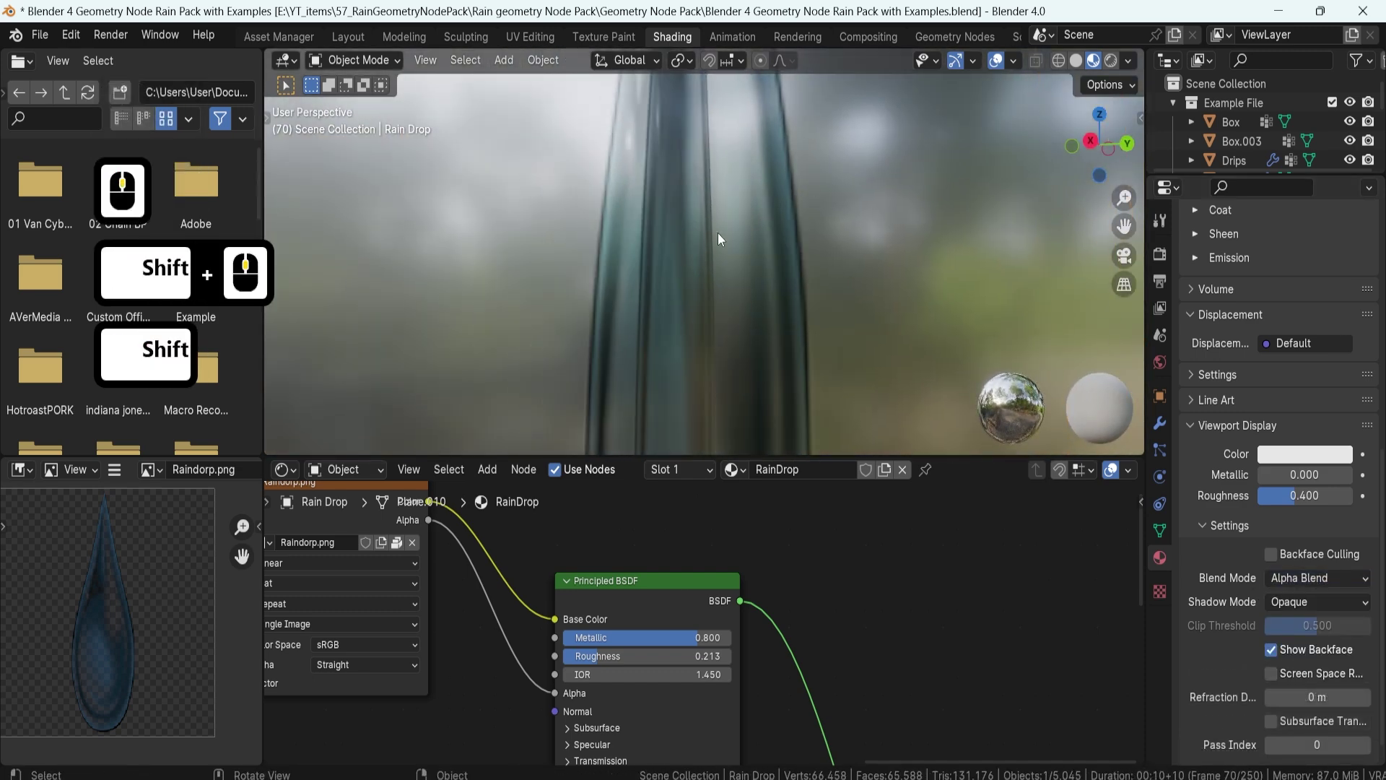
{"action": "scroll", "coordinate": [718, 233], "scroll_direction": "down", "scroll_amount": 3}
{"action": "mouse_move", "coordinate": [699, 279]}
{"action": "middle_mouse_down"}
{"action": "mouse_move", "coordinate": [742, 299]}
{"action": "mouse_move", "coordinate": [711, 243]}
{"action": "mouse_move", "coordinate": [740, 291]}
{"action": "mouse_move", "coordinate": [697, 268]}
{"action": "middle_mouse_up"}
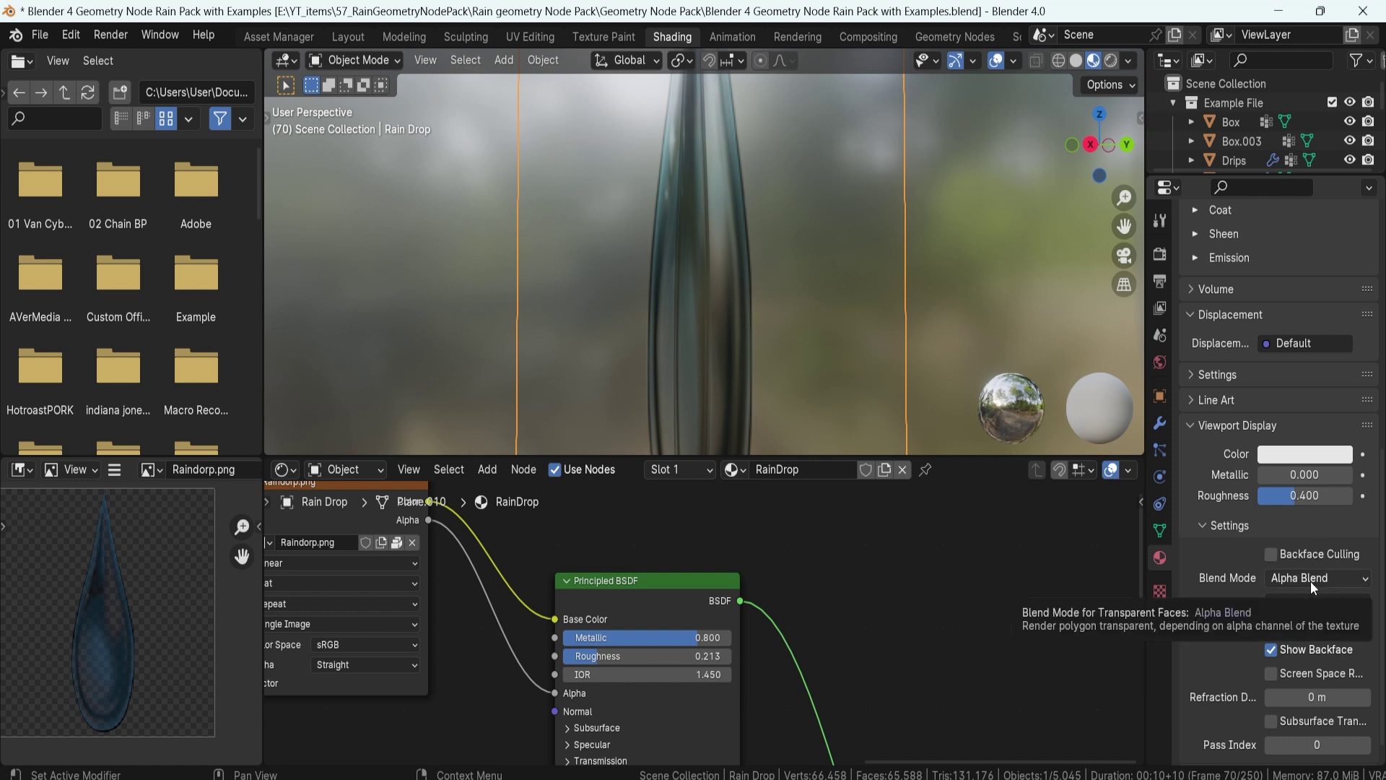
Switch the Blend Mode back to Alpha Hashed and zoom in on the grainy raindrop
{"action": "left_click", "coordinate": [1308, 578]}
{"action": "left_click", "coordinate": [1308, 576]}
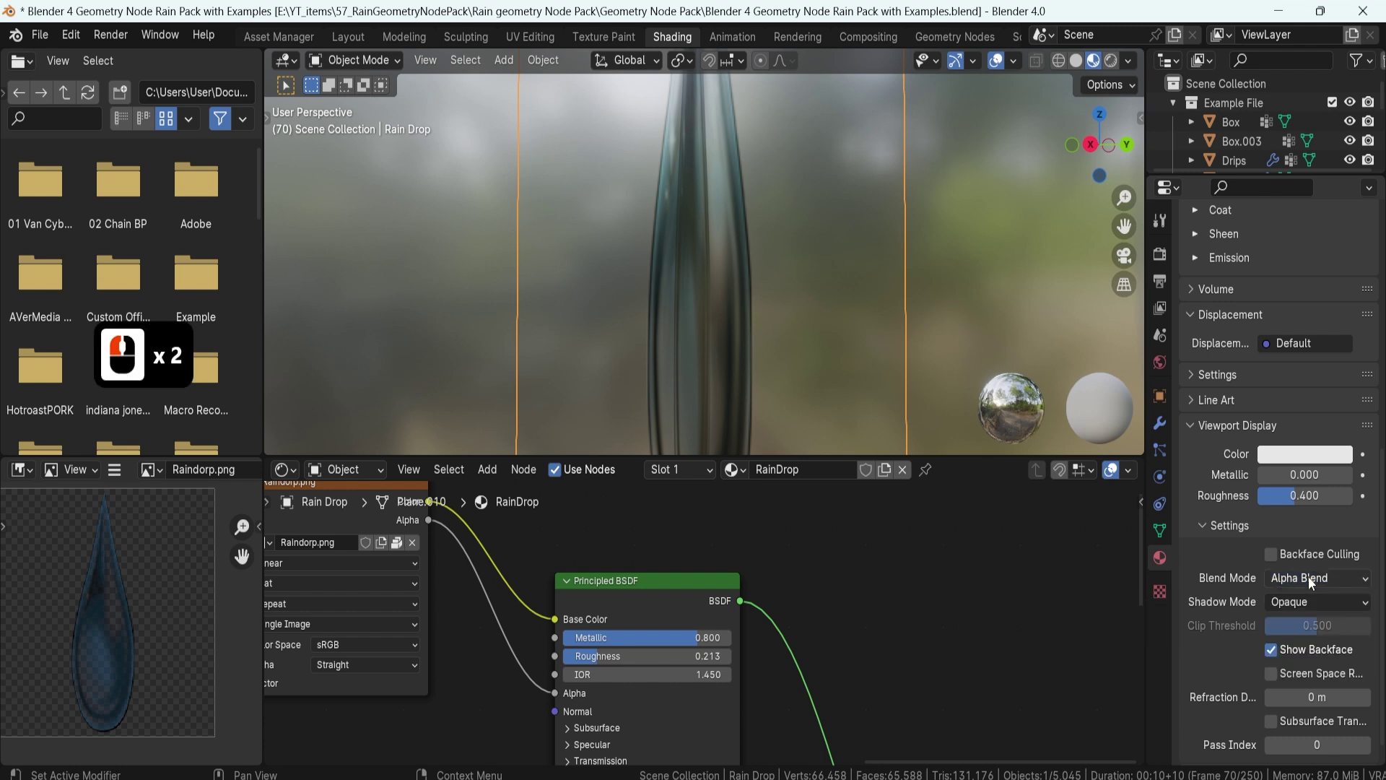
{"action": "left_click", "coordinate": [1308, 576]}
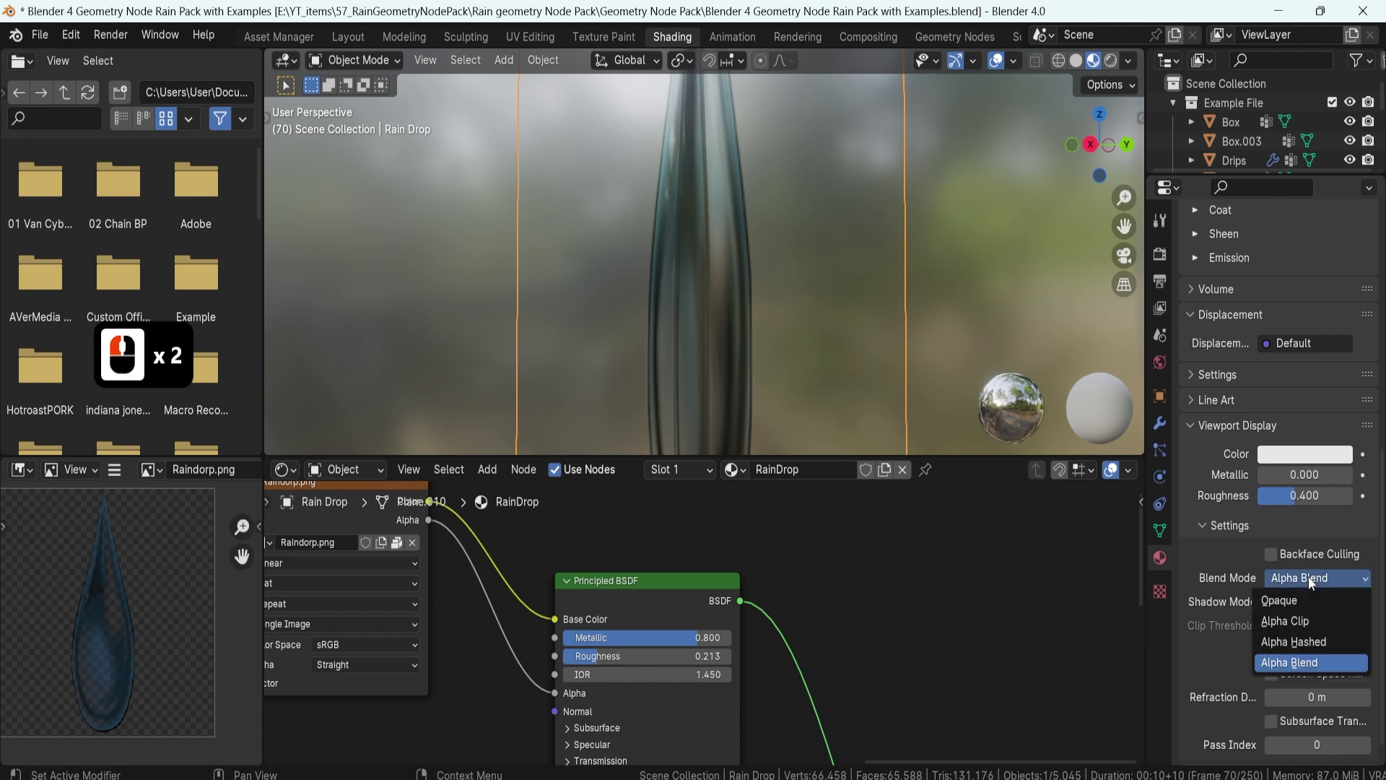
{"action": "left_click", "coordinate": [1314, 644]}
{"action": "scroll", "coordinate": [720, 312], "scroll_direction": "up", "scroll_amount": 6}
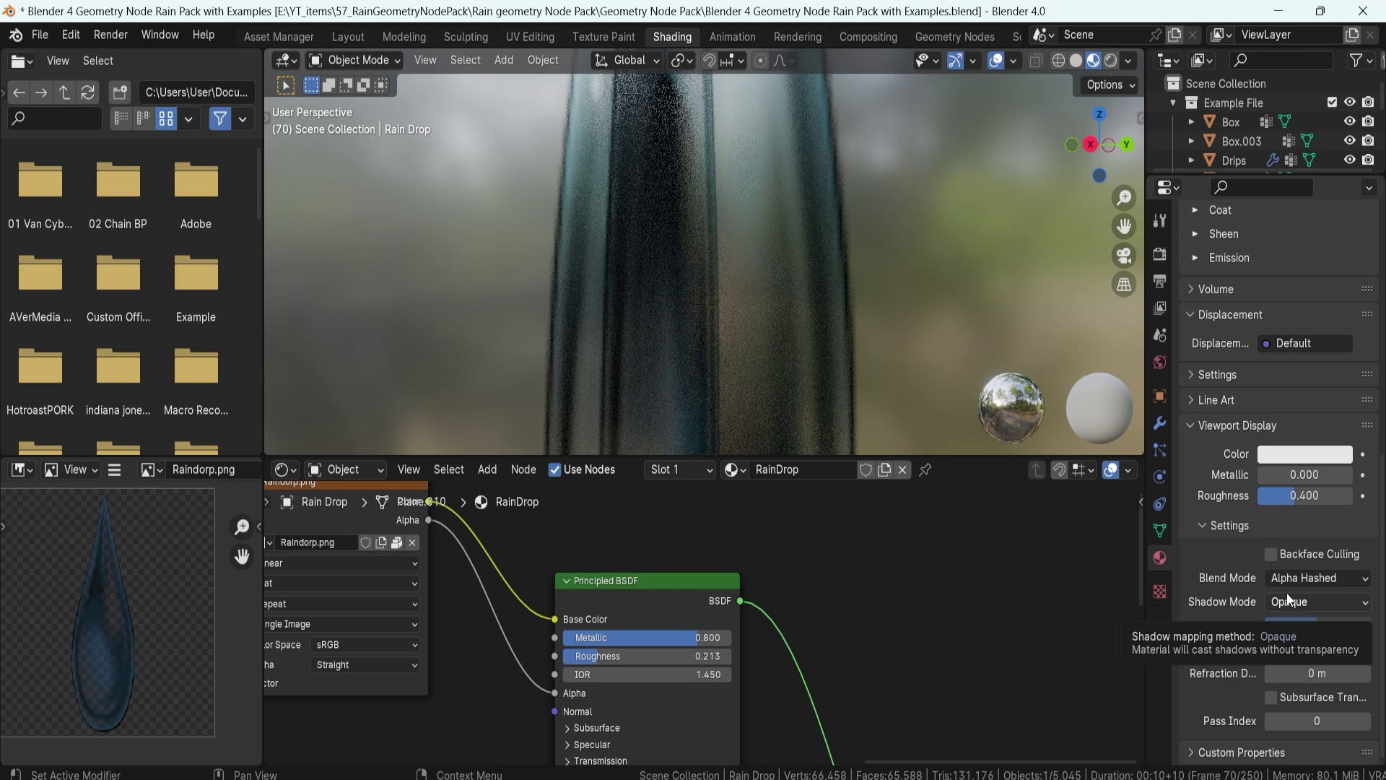
Zoom out and orbit to an overhead view of the rainy box
{"action": "scroll", "coordinate": [693, 279], "scroll_direction": "down", "scroll_amount": 11}
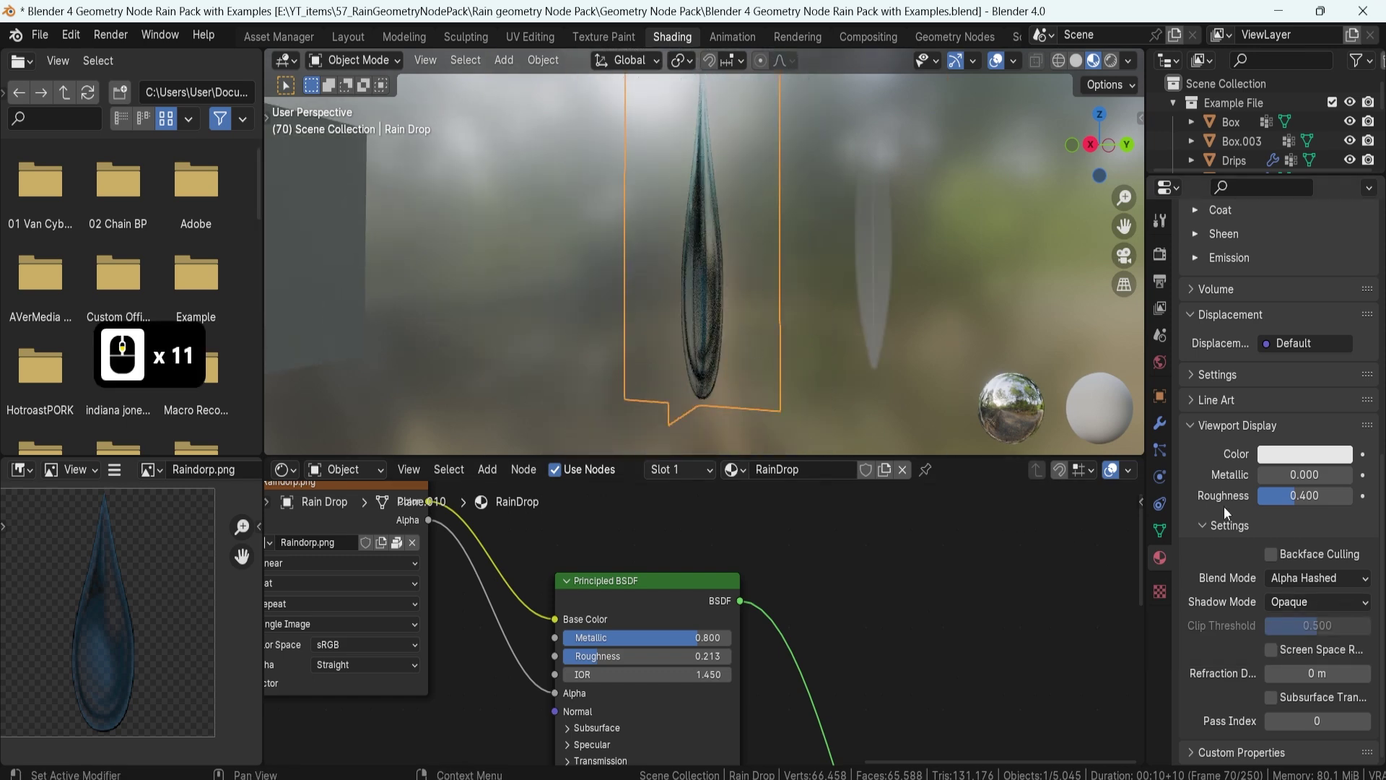
{"action": "scroll", "coordinate": [779, 341], "scroll_direction": "down", "scroll_amount": 2}
{"action": "middle_click_drag", "start_coordinate": [692, 319], "coordinate": [755, 276]}
{"action": "scroll", "coordinate": [755, 276], "scroll_direction": "up", "scroll_amount": 2}
Set the RainDrop material's Shadow Mode to None, then reopen the Shadow Mode list
{"action": "left_click", "coordinate": [1281, 601]}
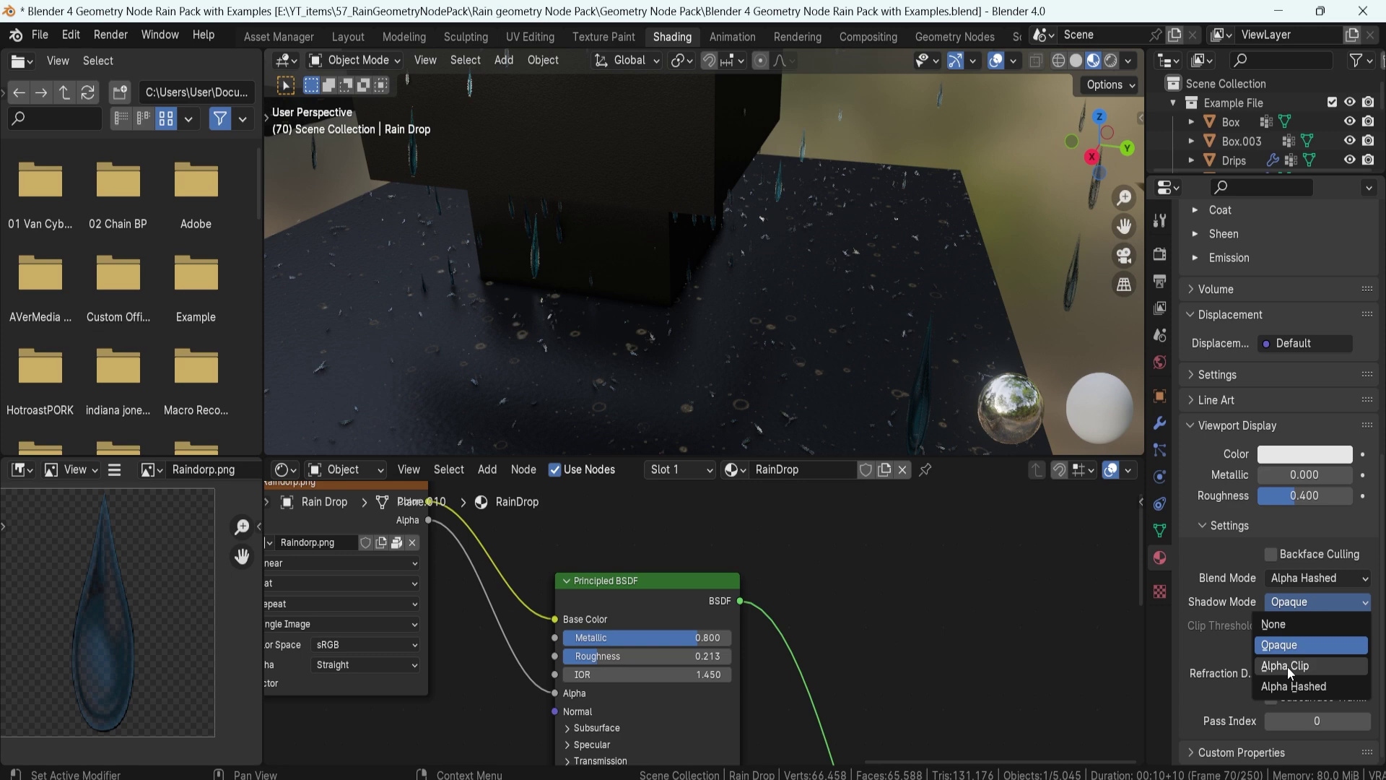
{"action": "middle_click_drag", "start_coordinate": [774, 328], "coordinate": [790, 281], "text": "shift"}
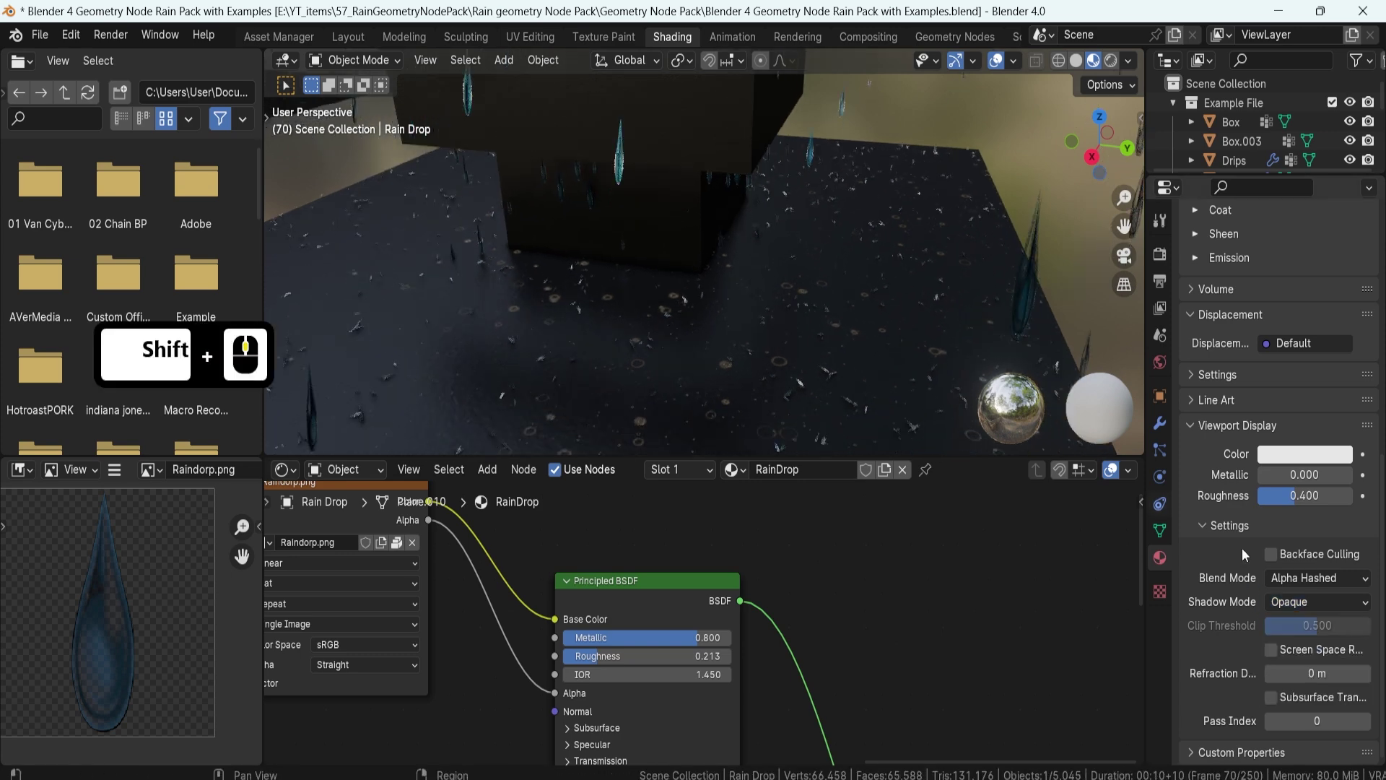
{"action": "left_click", "coordinate": [1321, 601]}
{"action": "left_click", "coordinate": [1301, 627]}
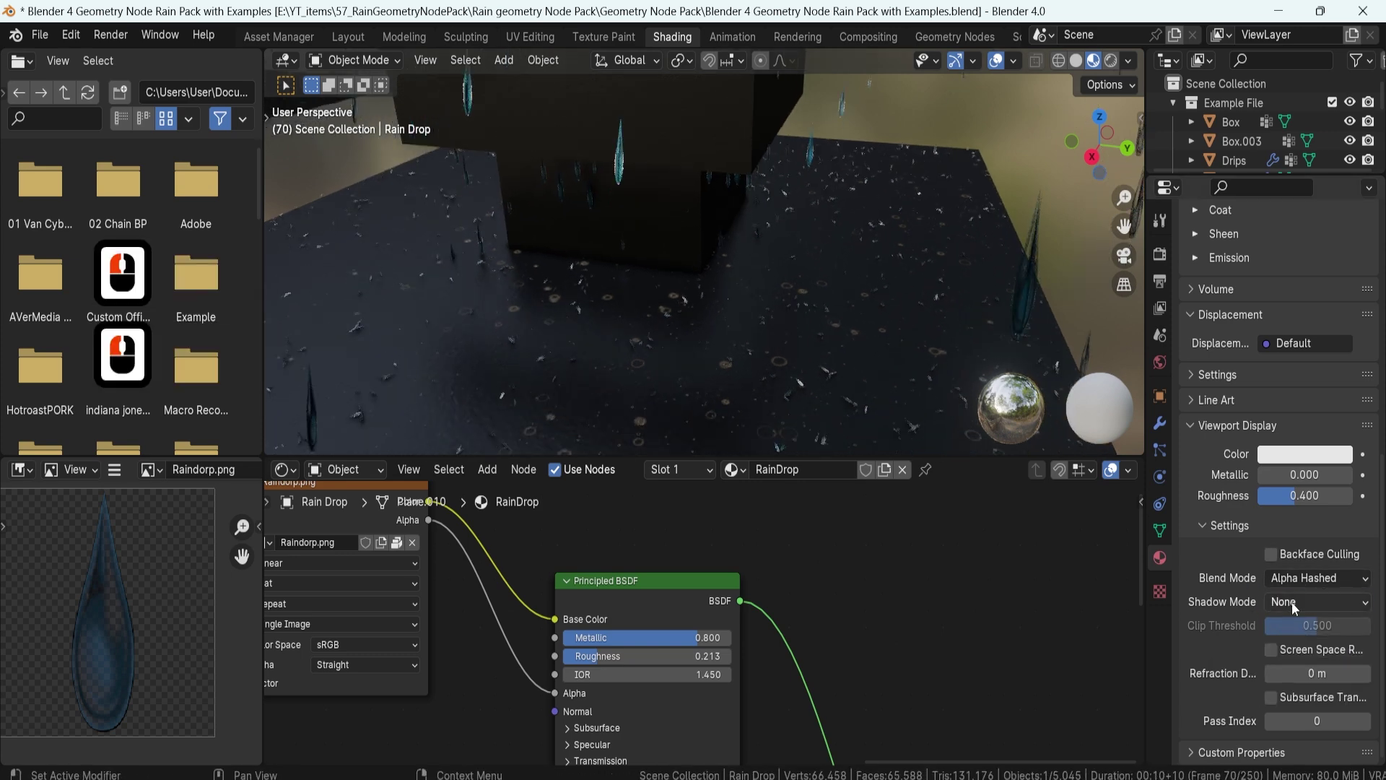
{"action": "left_click", "coordinate": [1292, 604]}
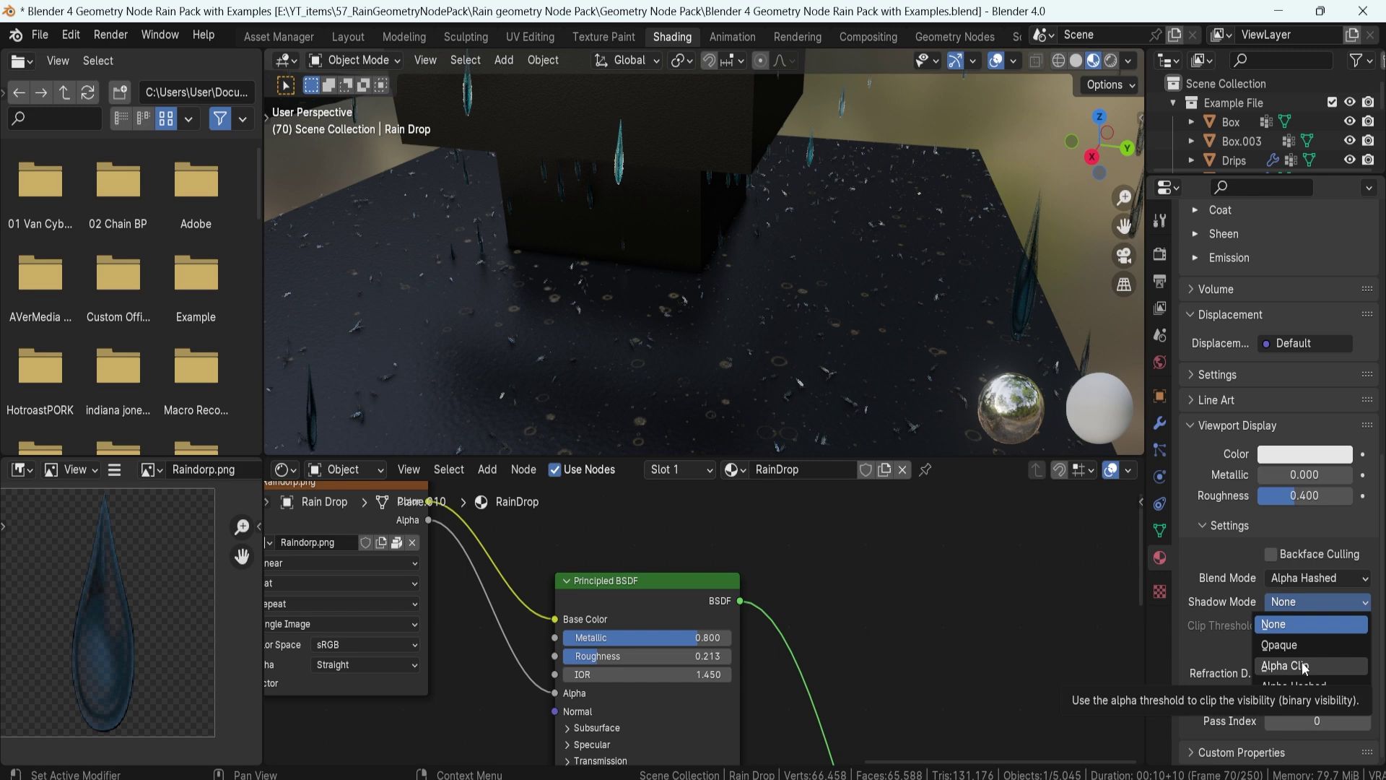
{"action": "middle_click_drag", "start_coordinate": [921, 297], "coordinate": [844, 306], "text": "shift"}
{"action": "left_click", "coordinate": [1277, 601]}
Set the Rain Drop material's Shadow Mode to Alpha Clip and play the rain animation
{"action": "left_click", "coordinate": [1288, 667]}
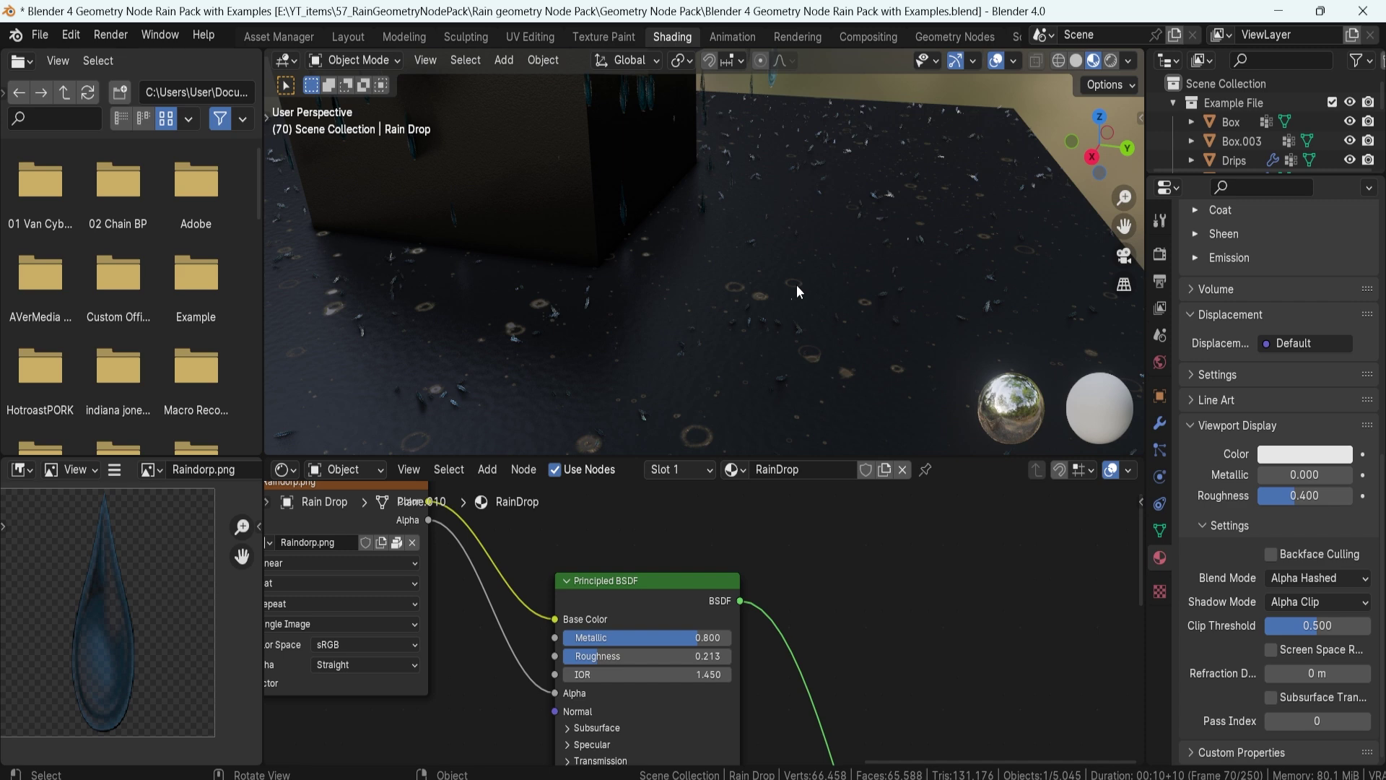
{"action": "key", "text": "space"}
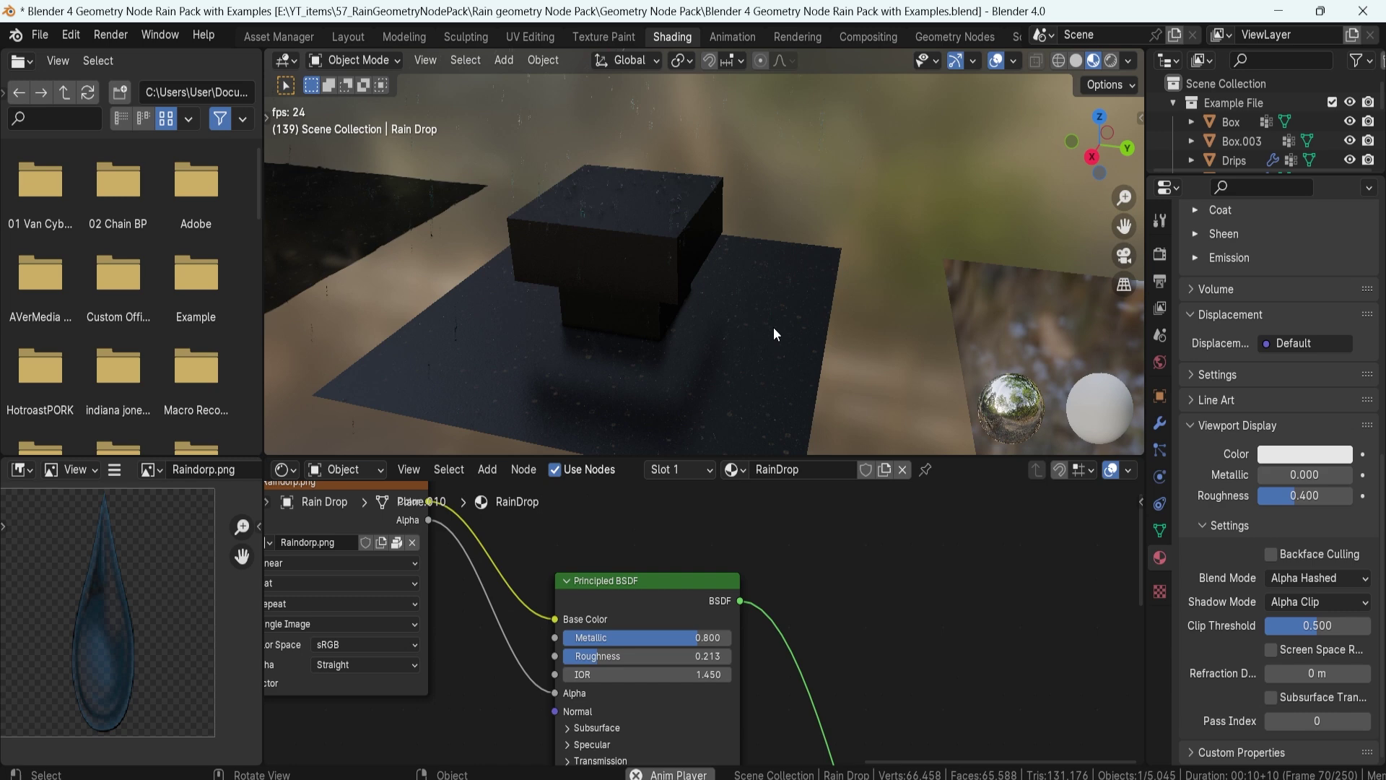